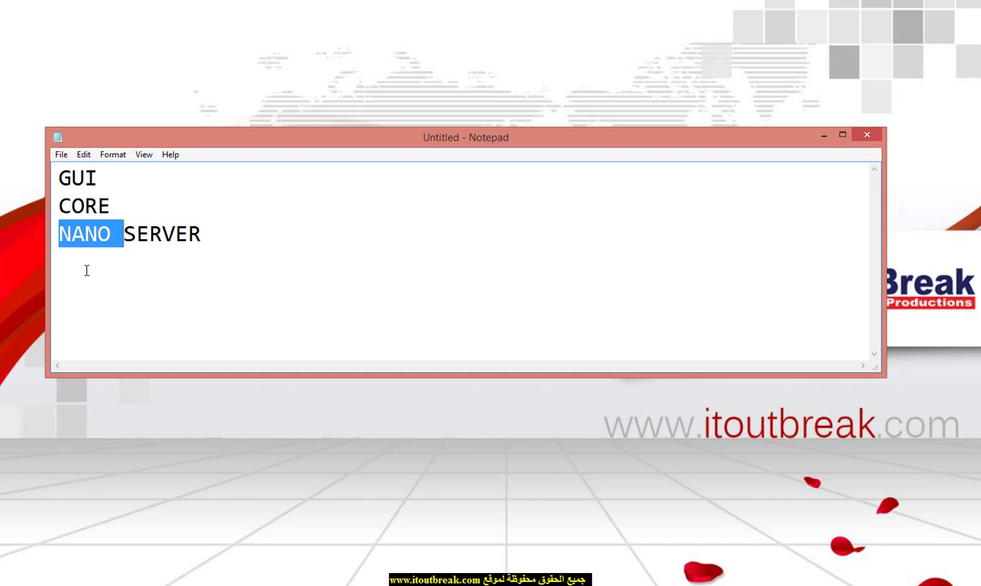
Step: Highlight CORE in the Notepad notes, then minimize Notepad to bring back Hyper-V Manager
left_click(86, 259)
double_click(87, 202)
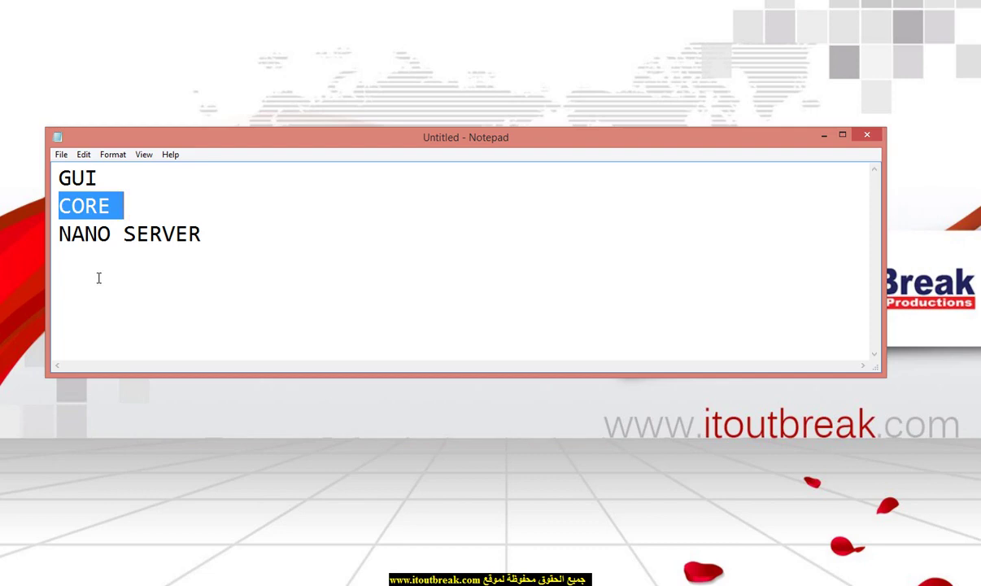
left_click(824, 136)
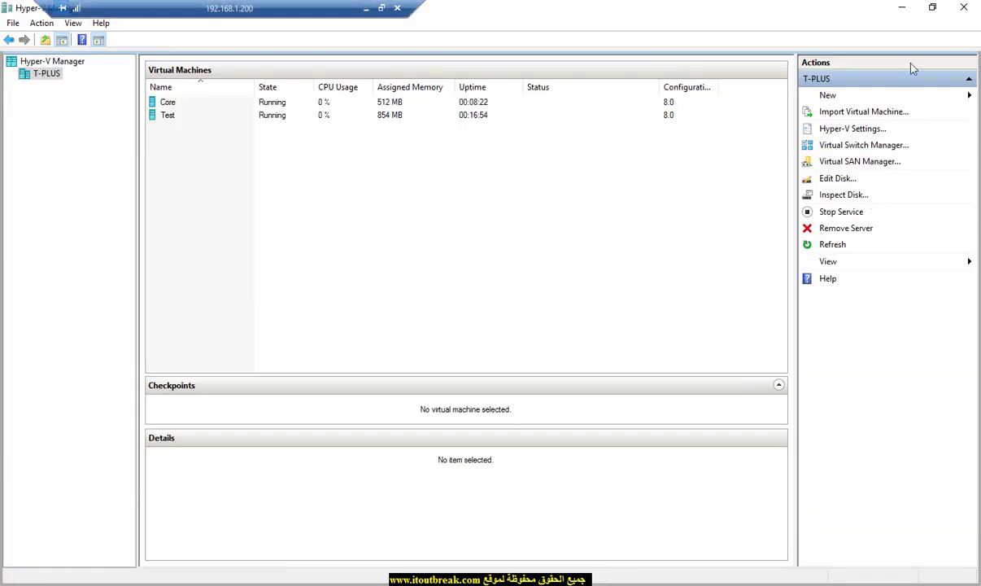
Step: Minimize Hyper-V Manager and open Local Disk (D:) in File Explorer
left_click(901, 7)
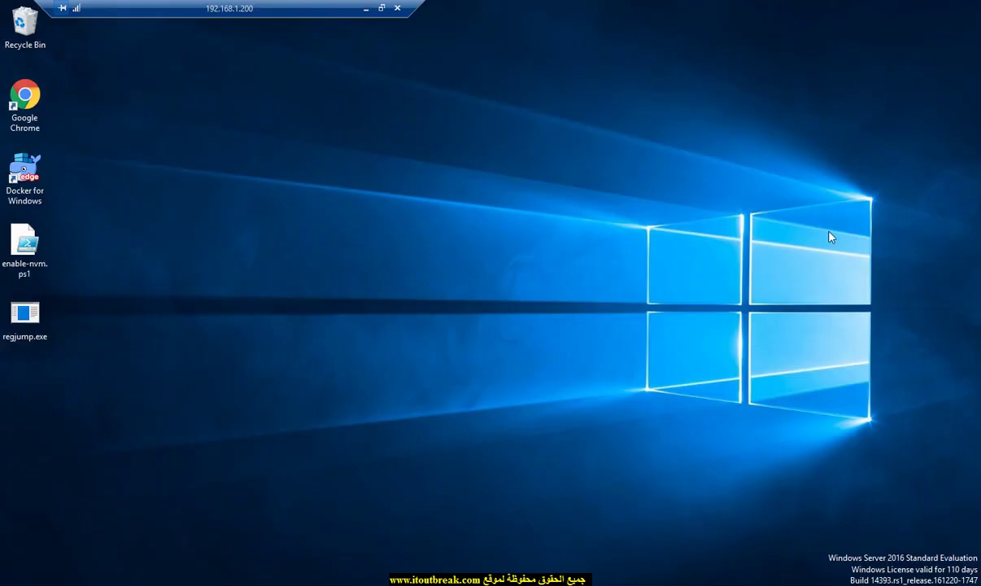
key("super+e")
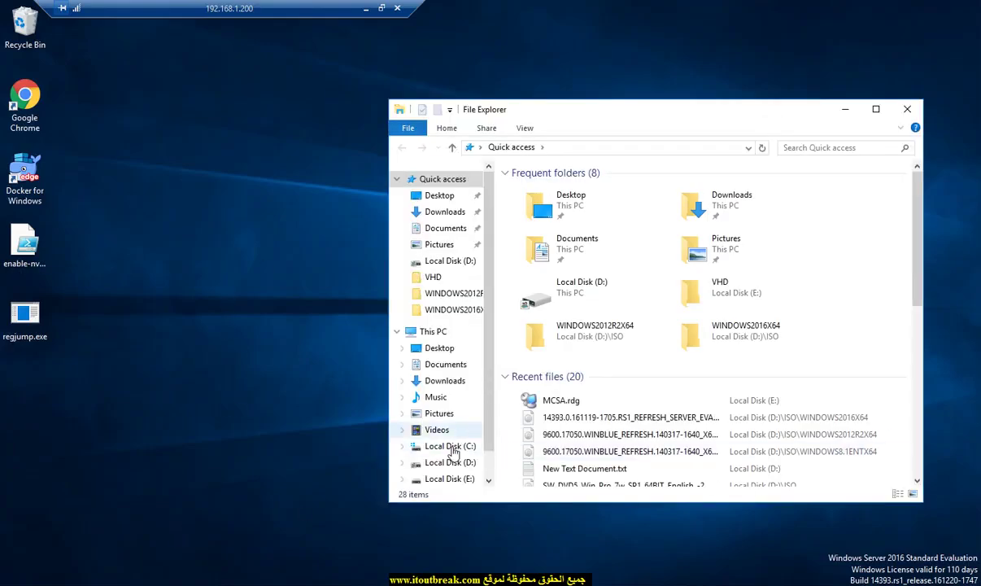
left_click(453, 462)
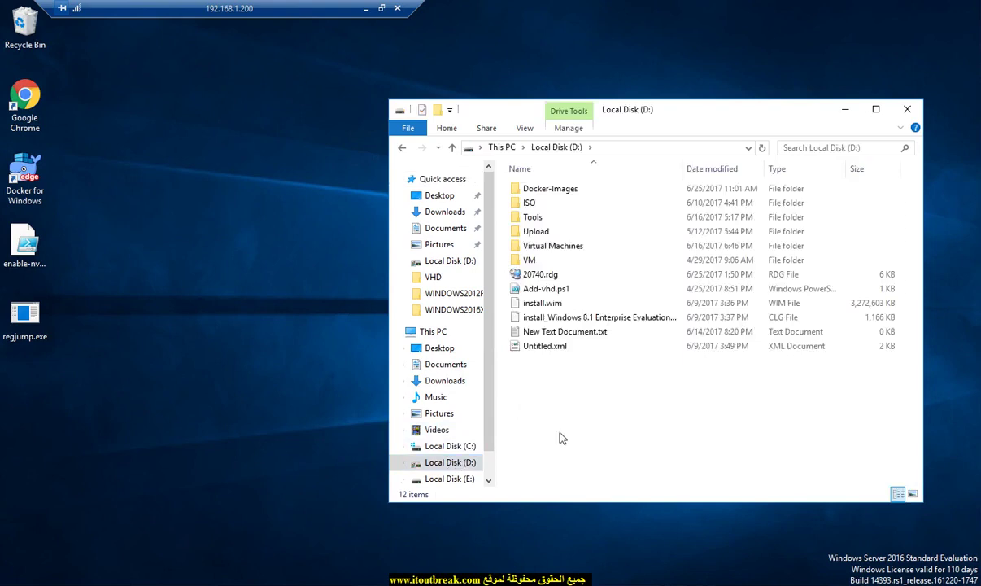
Step: Create a new folder named NANO on D:, check its path, and return to D:
right_click(524, 378)
mouse_move(643, 545)
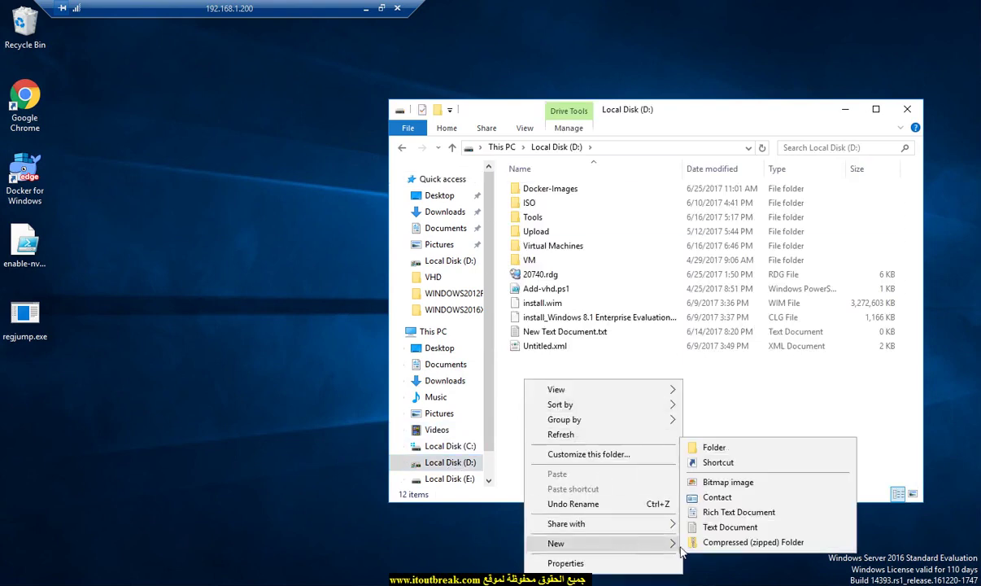
left_click(706, 446)
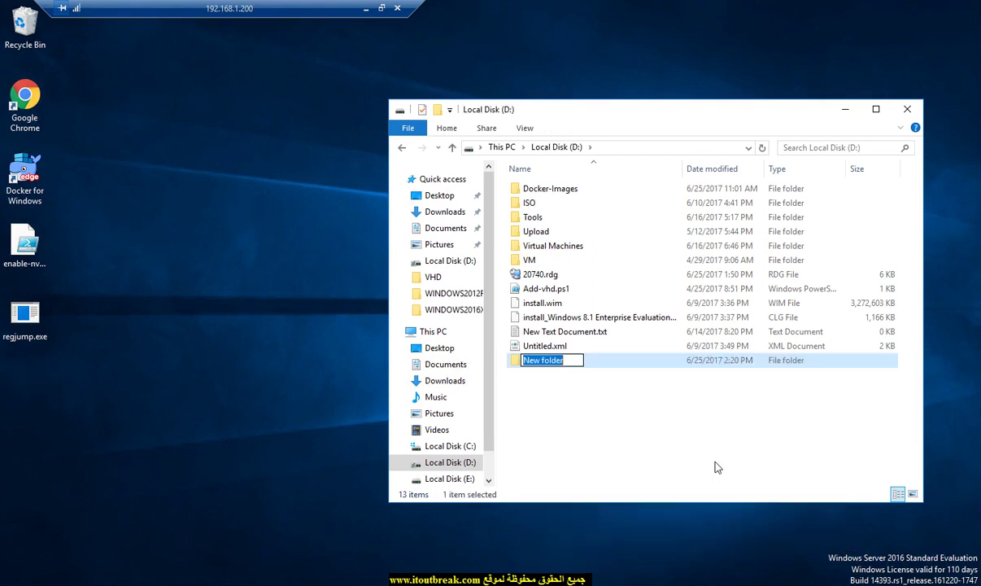
type("na")
key("BackSpace")
key("BackSpace")
type("Name")
key("Return")
key("Return")
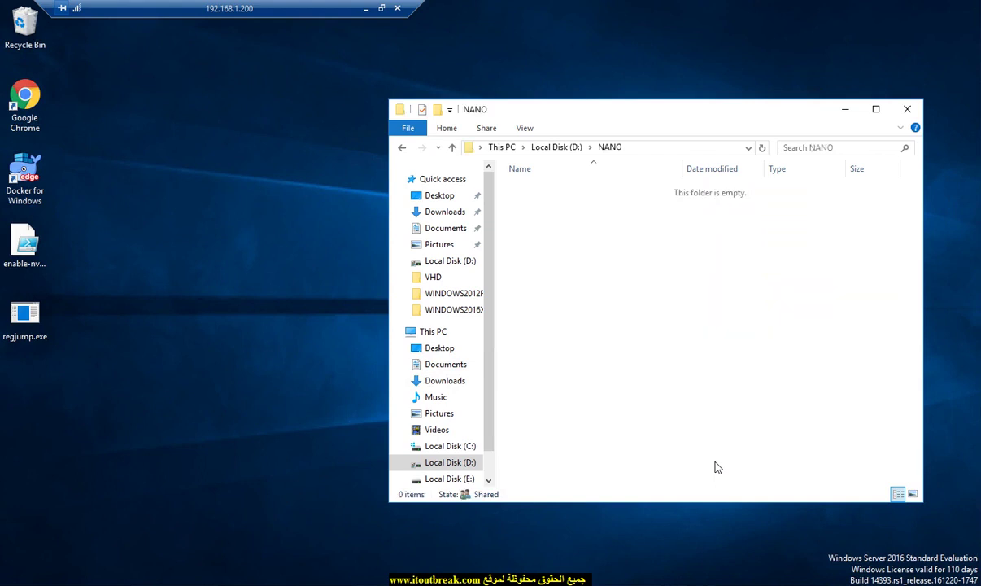
left_click(643, 150)
left_click(618, 213)
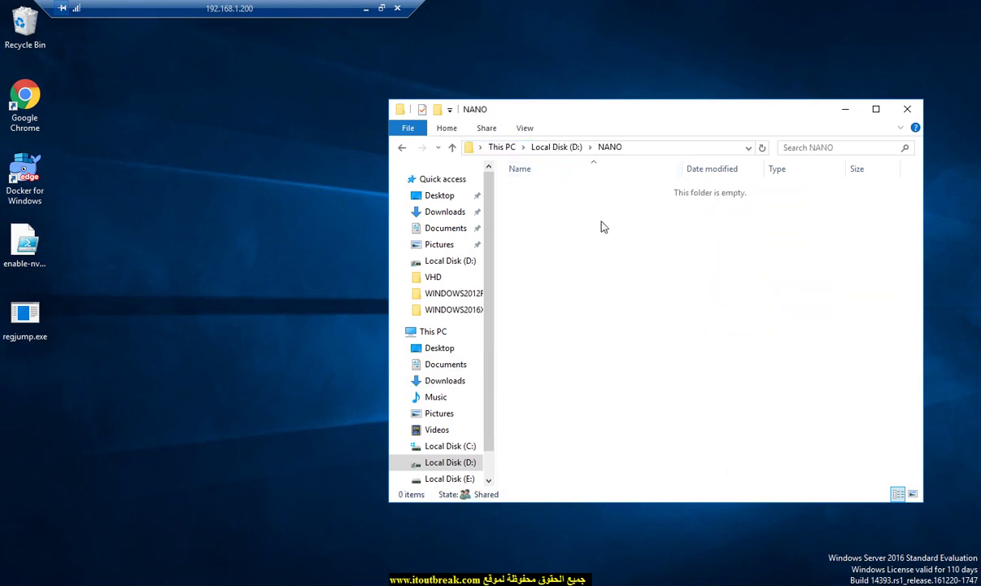
left_click(561, 147)
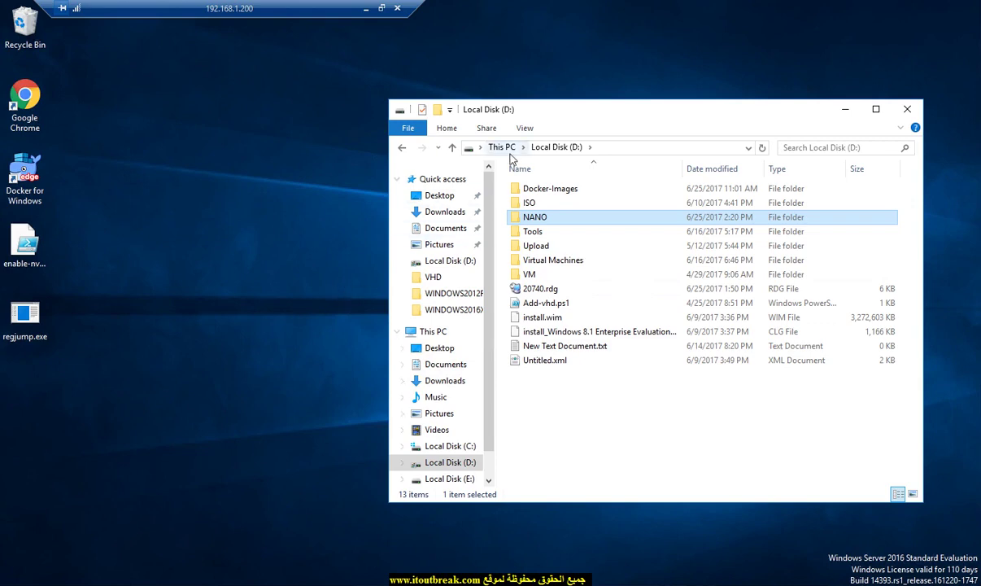
Step: Mount the Windows Server ISO from D:\ISO\WINDOWS2016X64 as a DVD drive
double_click(524, 203)
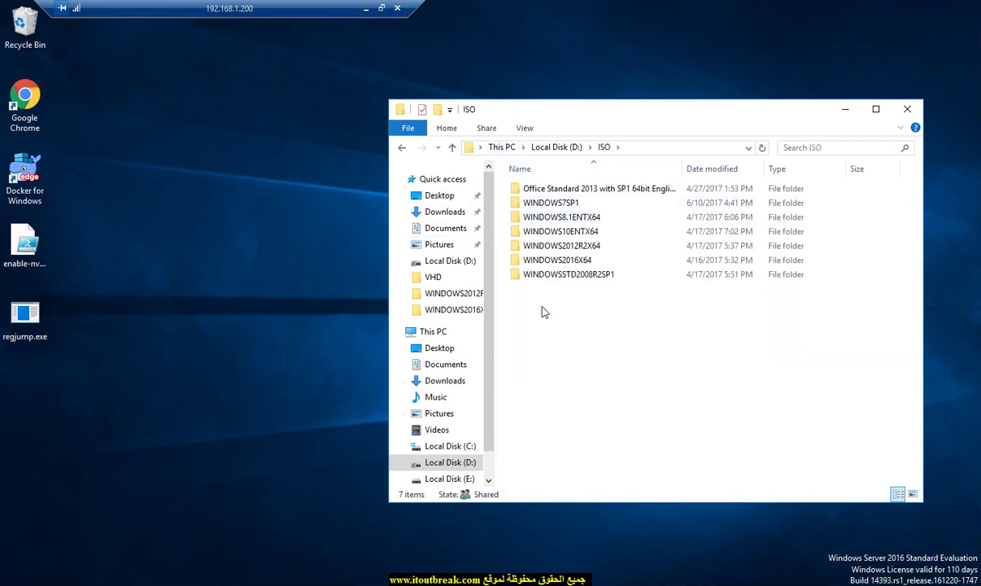
double_click(560, 260)
left_click(561, 190)
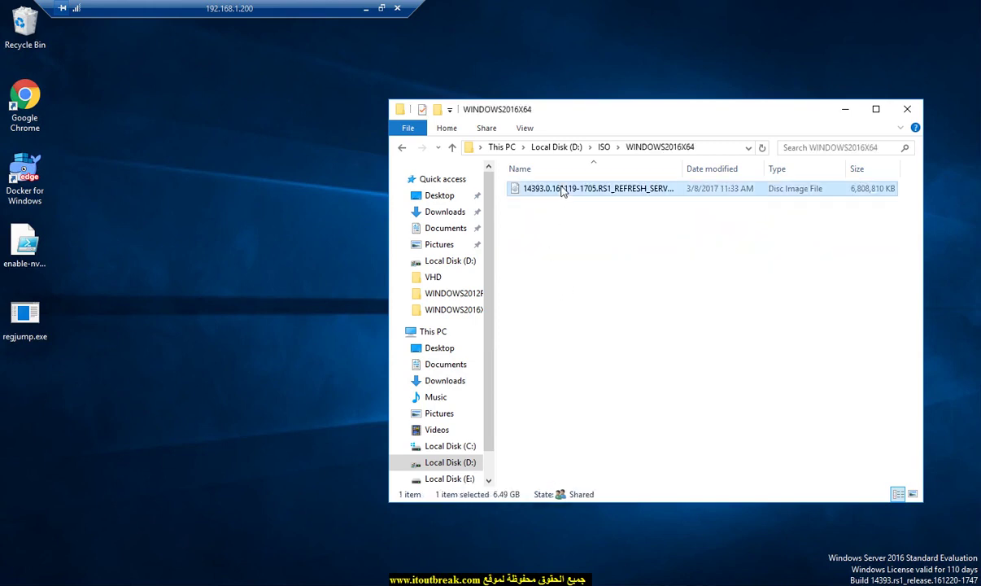
right_click(561, 190)
left_click(555, 189)
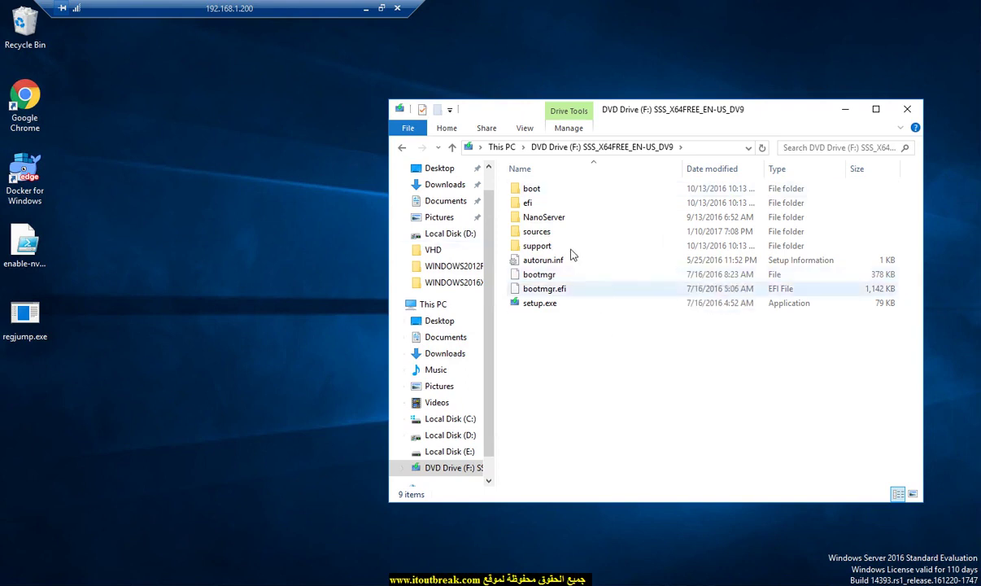
Step: Inspect the NanoServer folder on the mounted disc and copy it
left_click(565, 221)
double_click(567, 220)
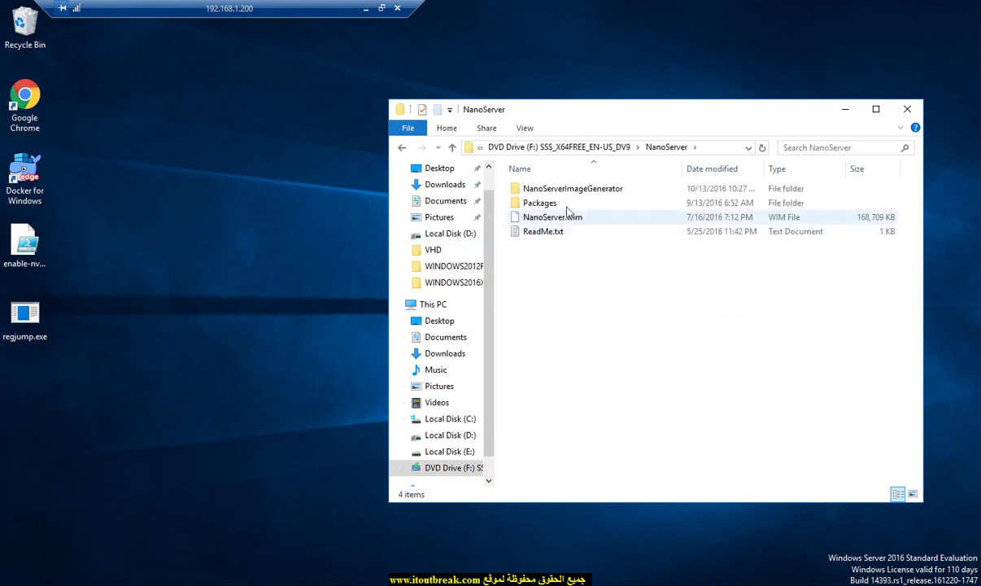
left_click(622, 153)
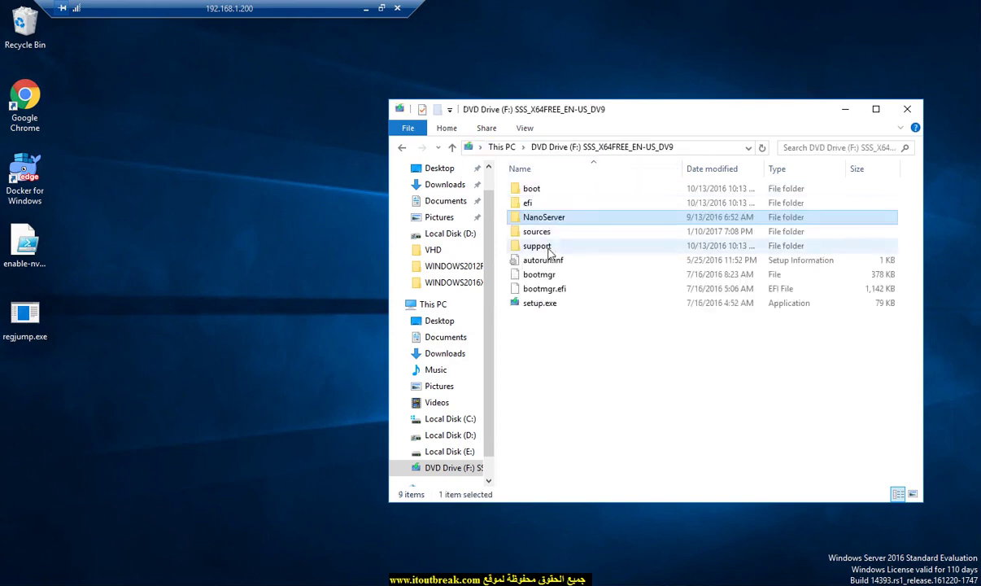
right_click(541, 218)
left_click(575, 347)
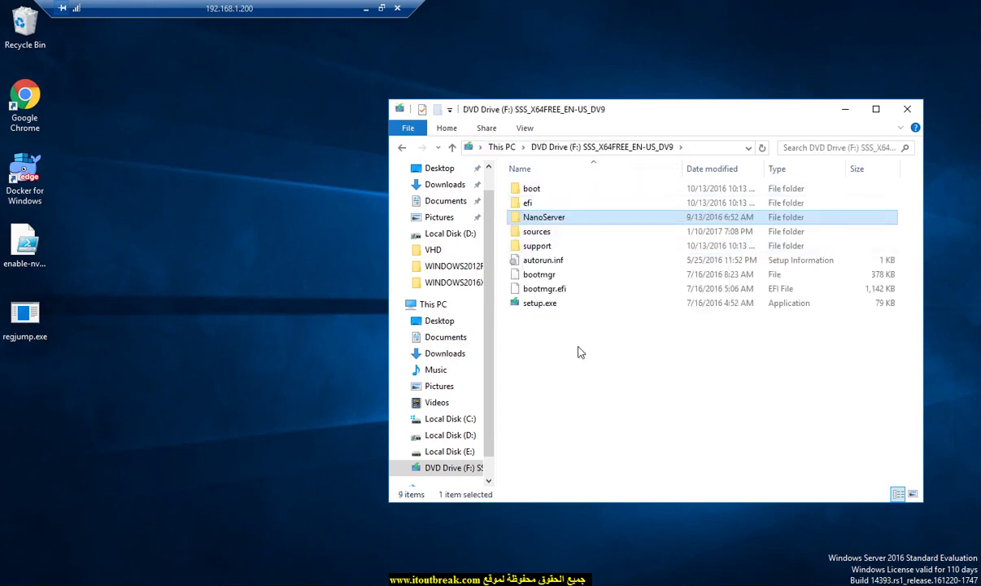
Step: Paste the NanoServer folder into Local Disk (D:) and move the progress window aside
left_click(501, 147)
double_click(732, 333)
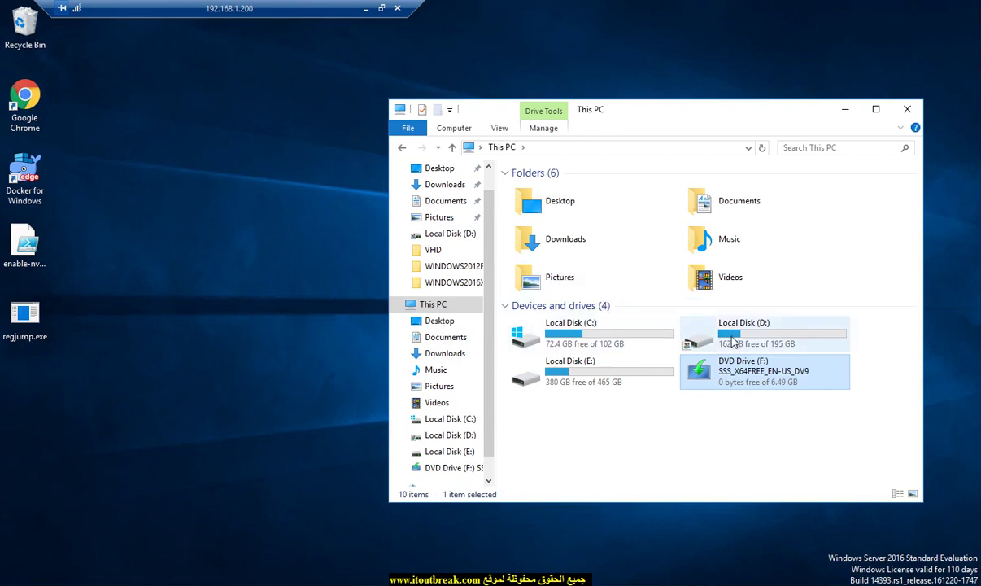
right_click(563, 381)
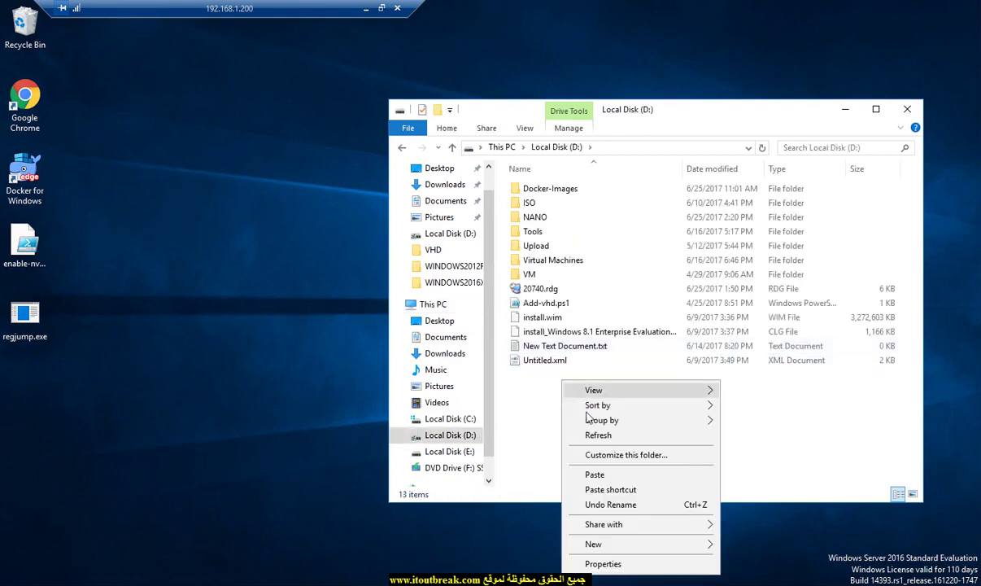
left_click(594, 474)
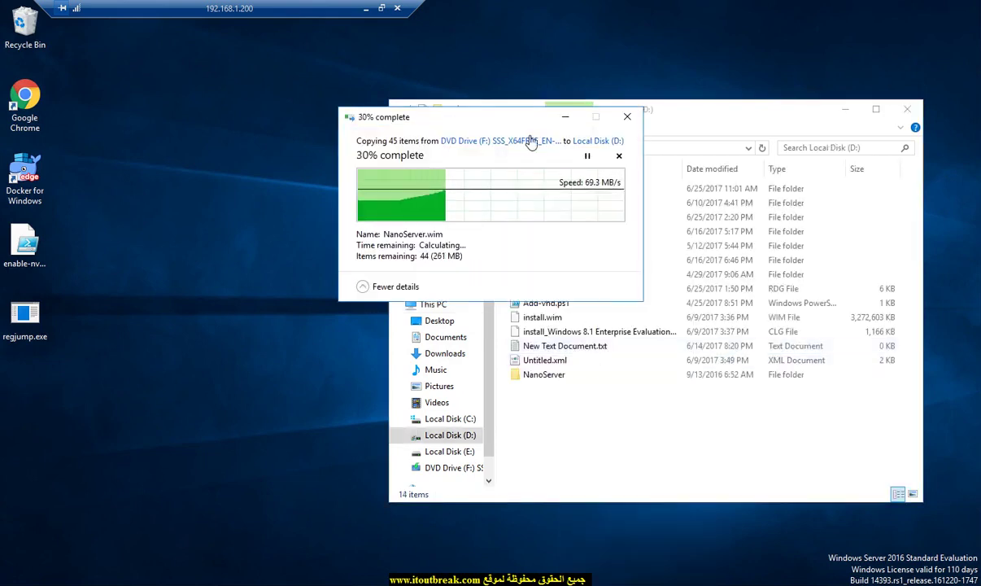
left_click_drag(525, 120, 254, 207)
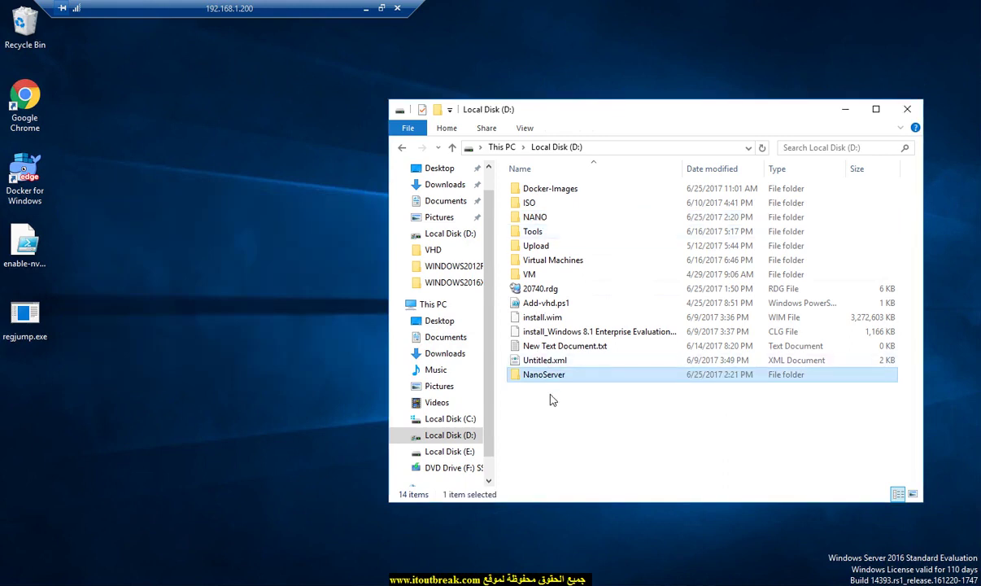
Step: Search the Start menu for POWER and run Windows PowerShell as administrator
left_click_drag(636, 114, 673, 31)
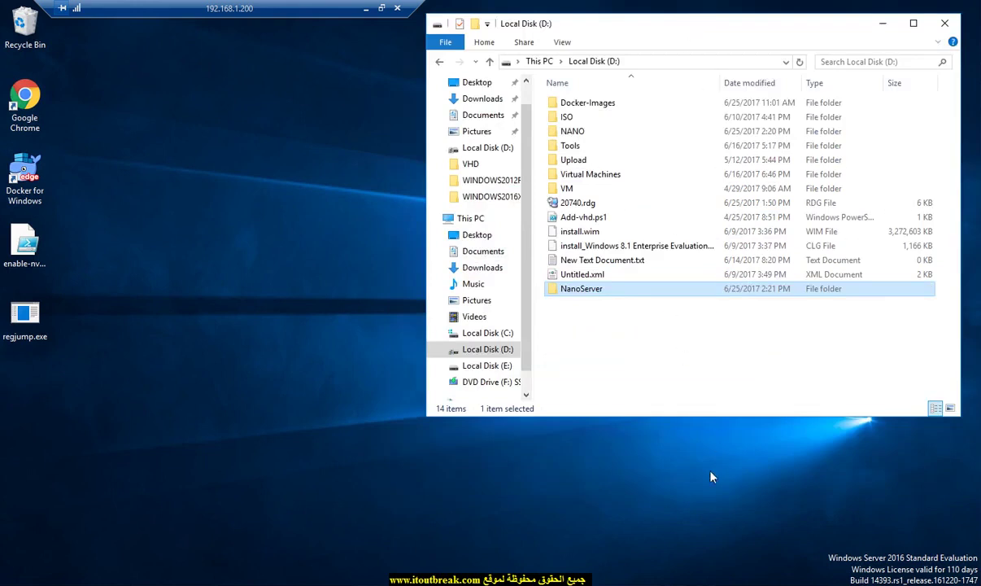
left_click(16, 581)
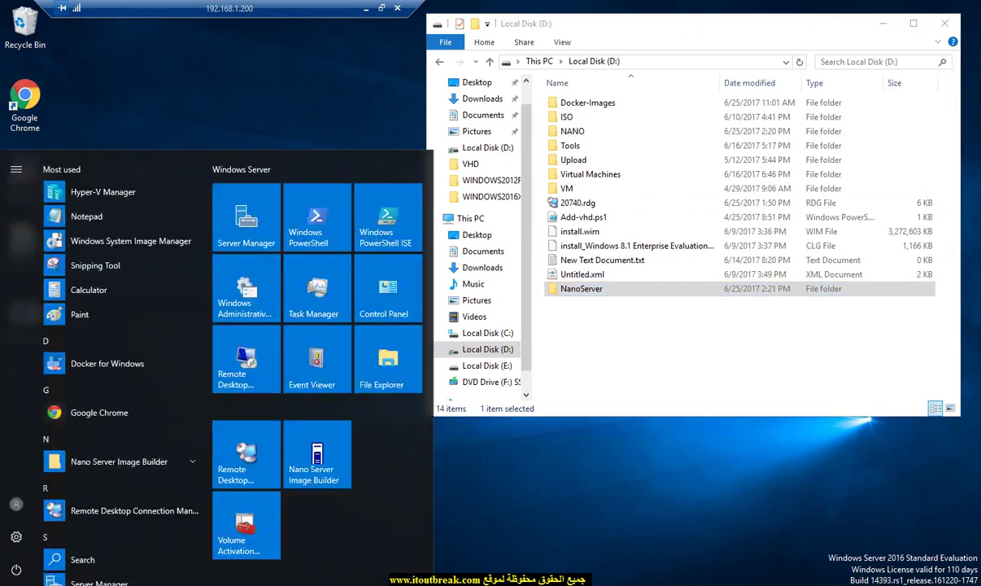
key("Escape")
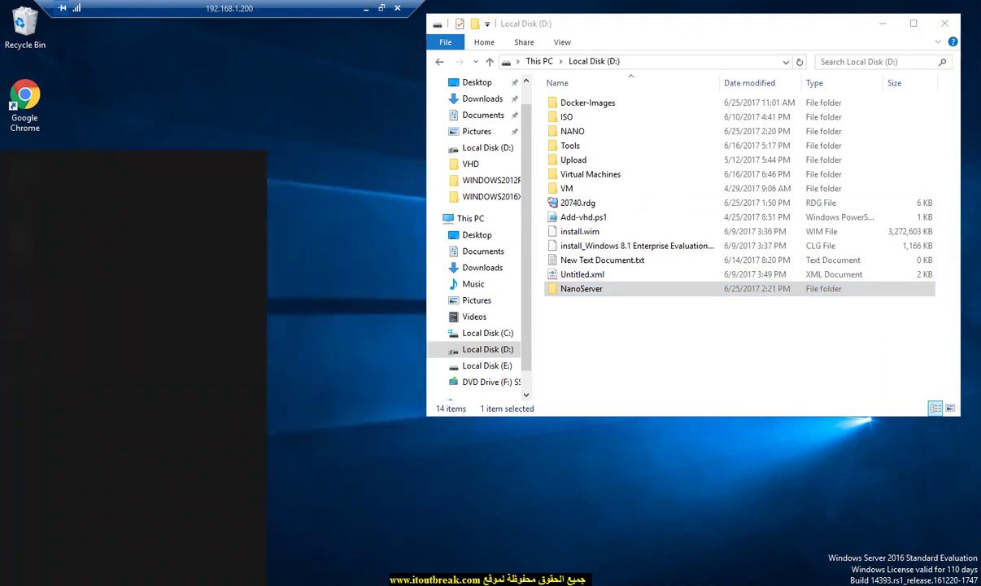
type("POWER")
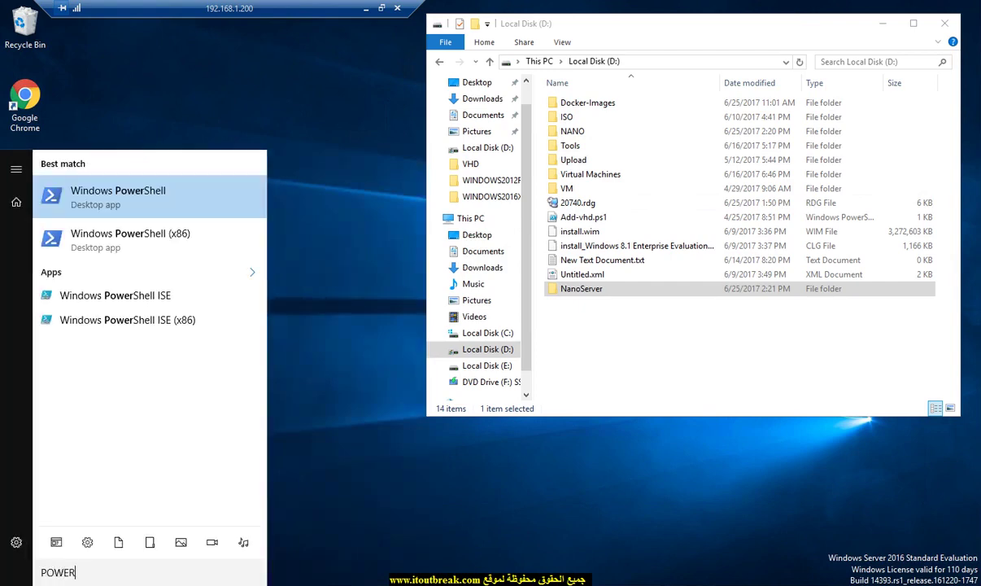
right_click(157, 201)
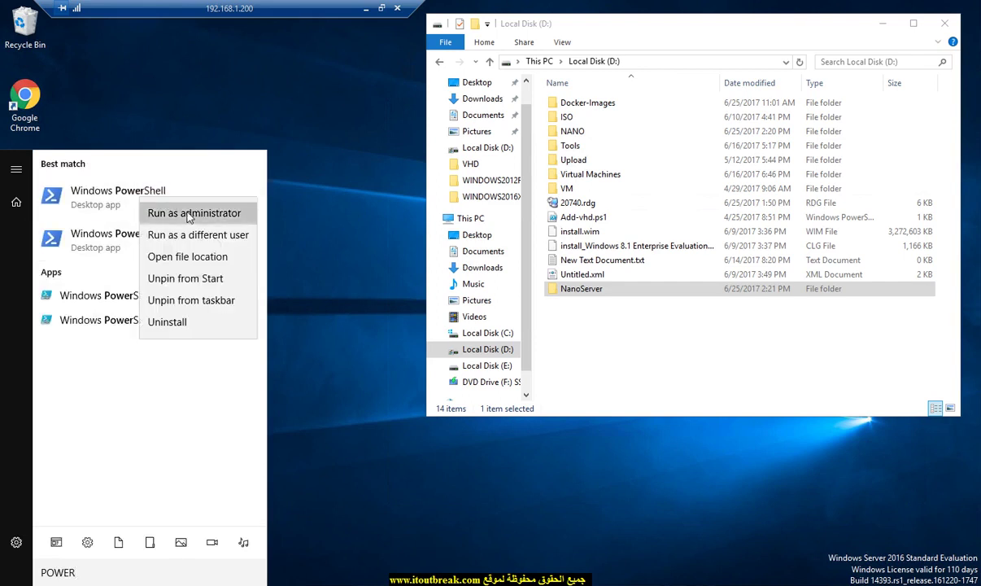
left_click(185, 213)
left_click_drag(461, 156, 302, 213)
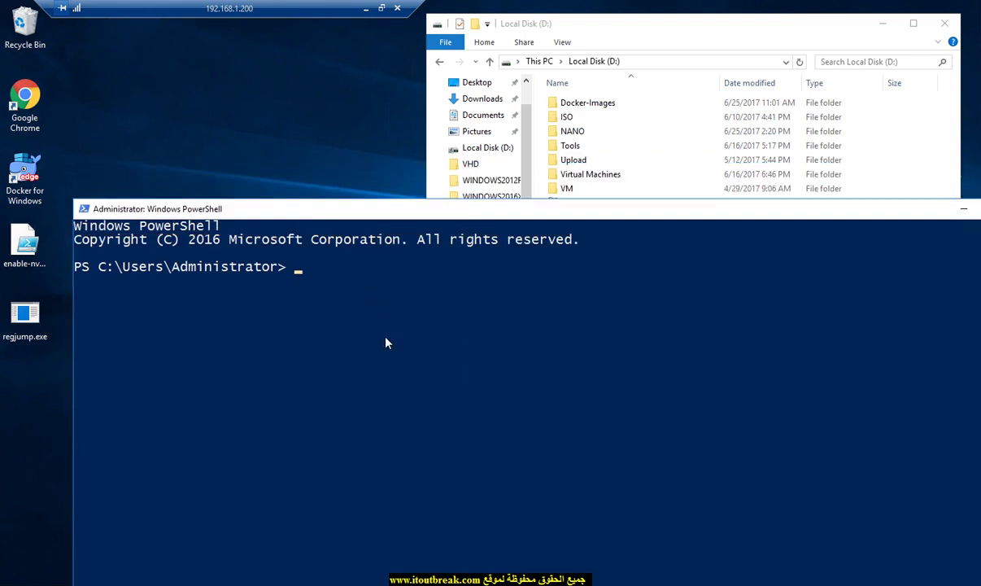
Step: Arrange the windows and open the NanoServer folder on D: in Explorer
left_click_drag(443, 216, 439, 251)
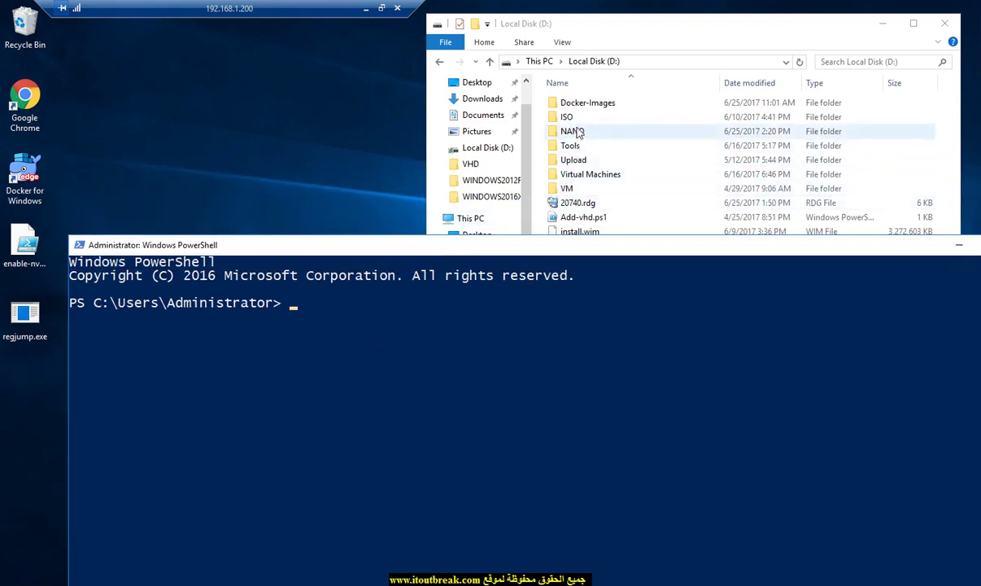
left_click(567, 118)
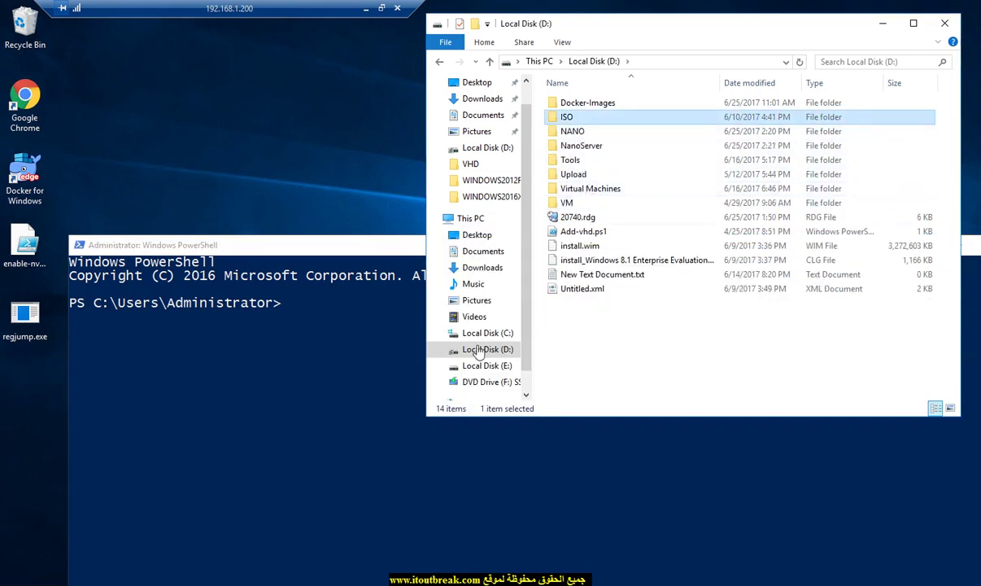
left_click(375, 365)
left_click(583, 151)
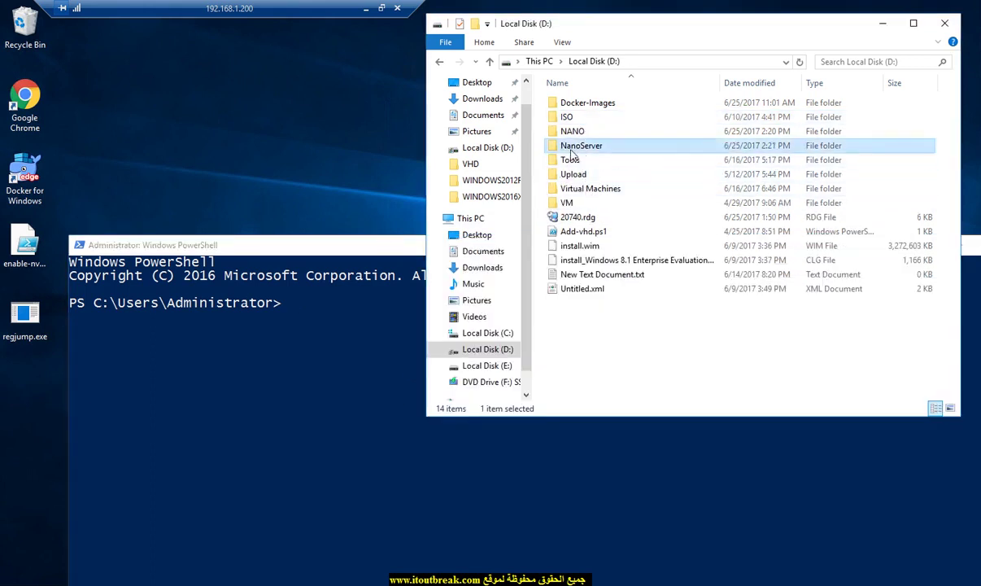
double_click(583, 151)
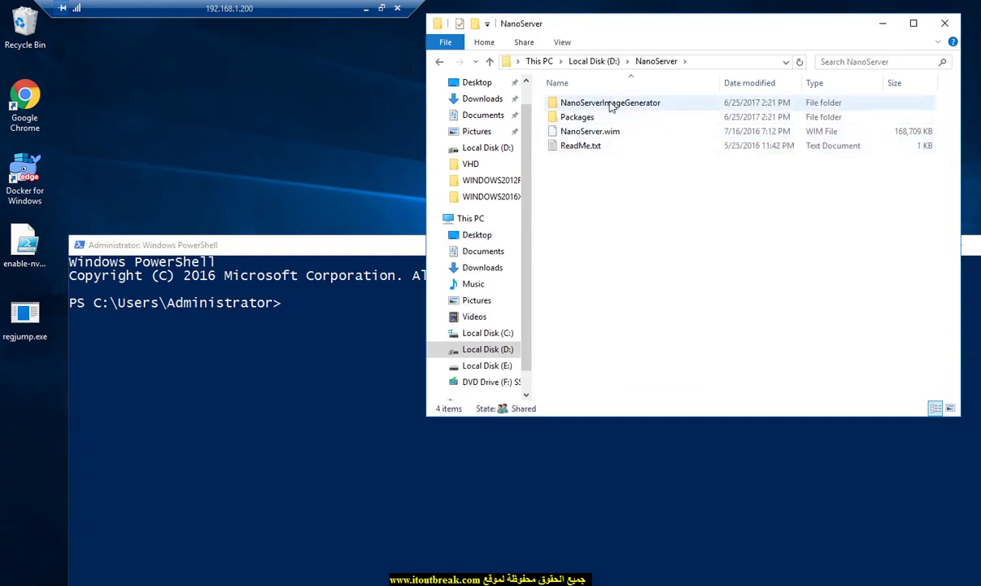
left_click(389, 322)
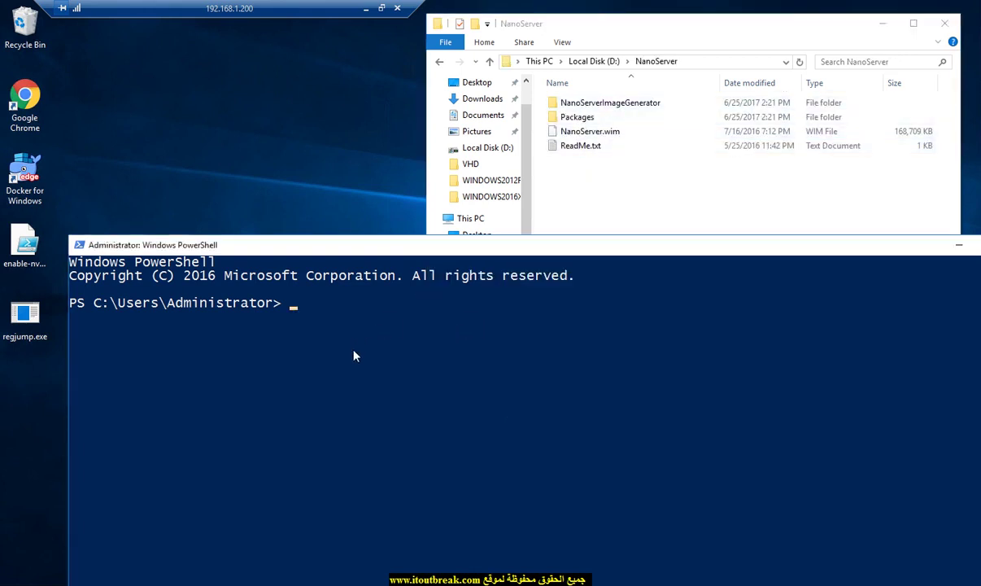
Step: In PowerShell, switch to D: and cd into .\NanoServer using Tab completion
type("D:")
key("Return")
type("CD .\\")
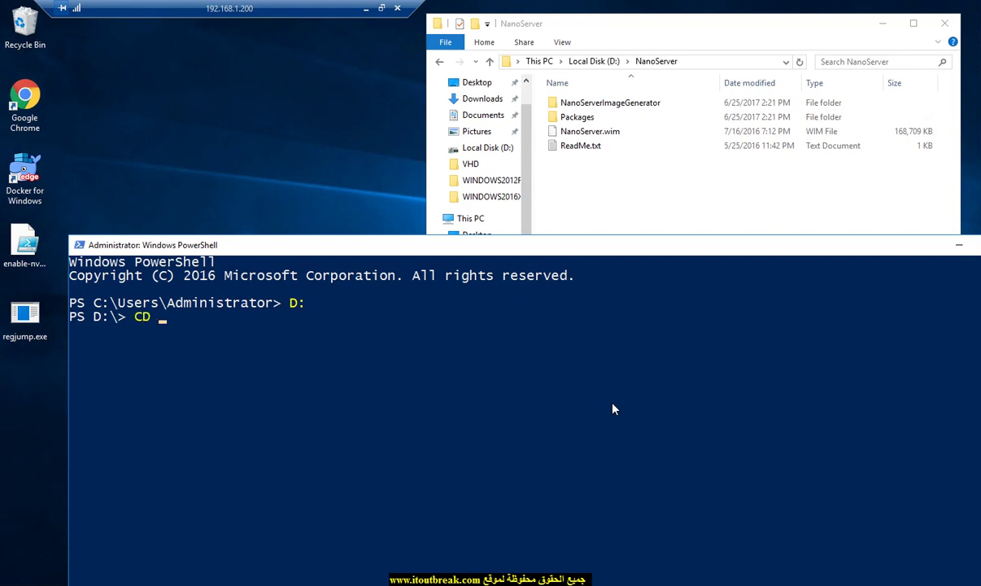
type("NA")
key("Tab")
type("NN")
key("BackSpace")
type("A")
key("BackSpace")
key("BackSpace")
type("n")
key("BackSpace")
key("BackSpace")
key("Tab")
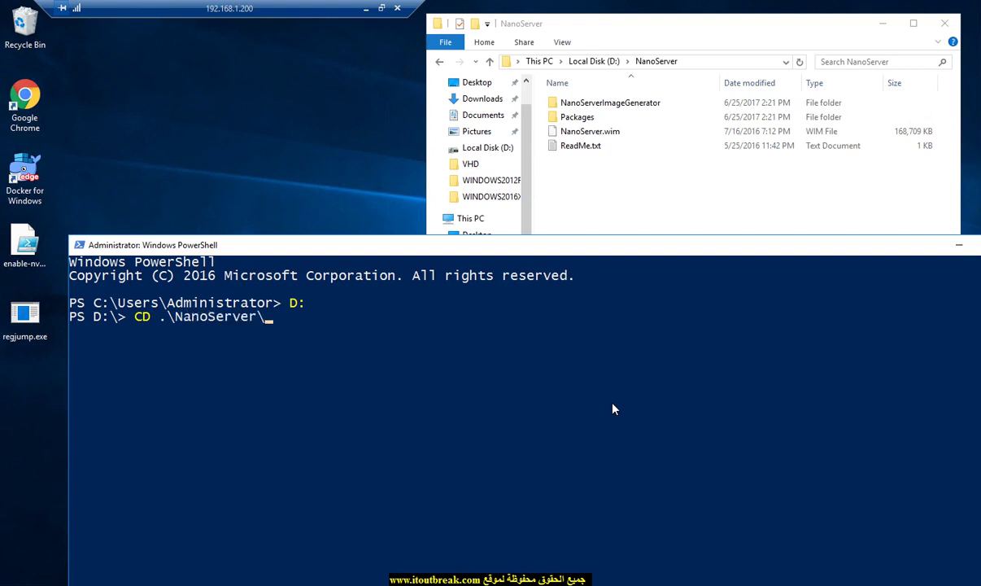
key("Return")
Step: Change into .\NanoServerImageGenerator and clear the console with cls
type("cd .\\N")
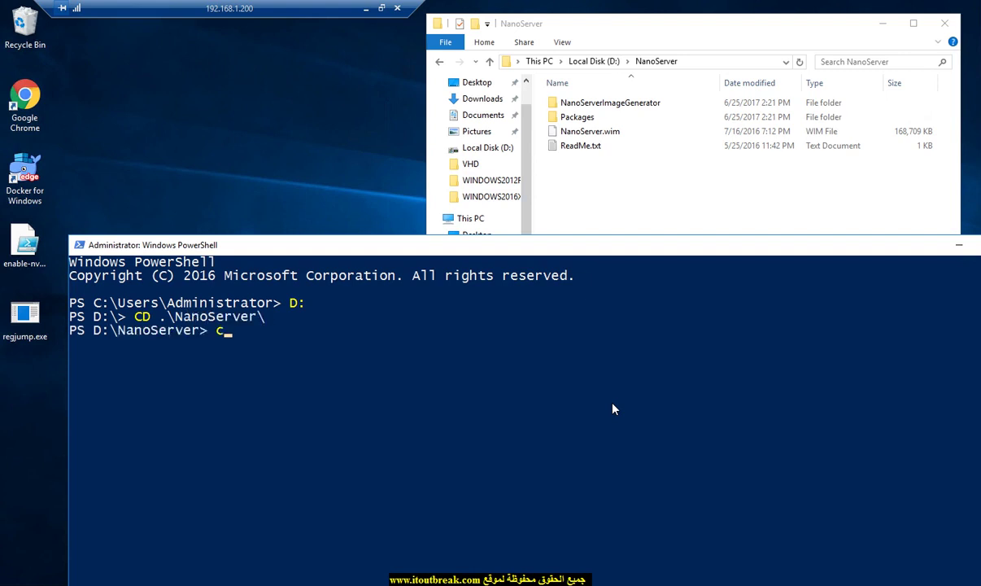
key("Tab")
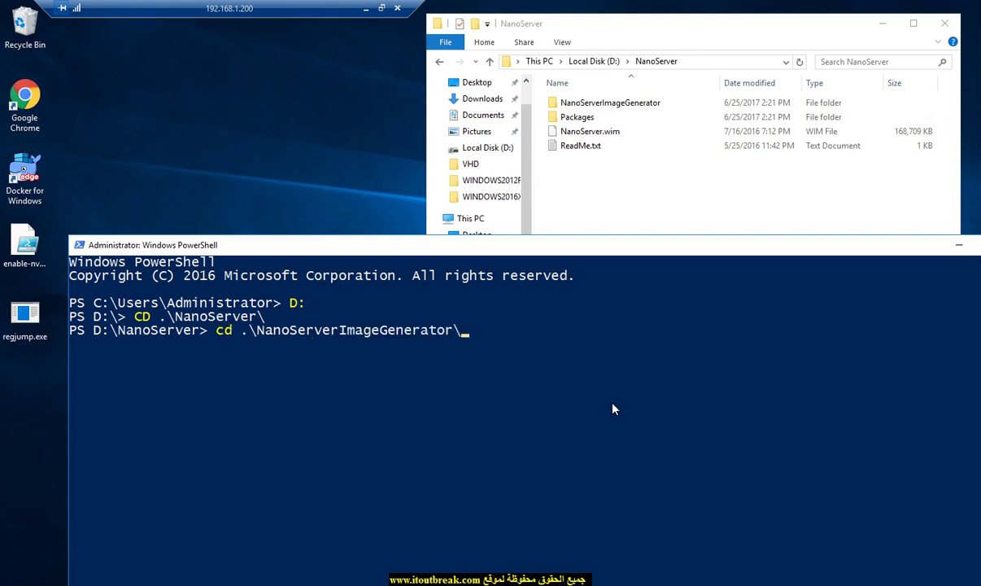
key("Return")
type("cls")
key("Return")
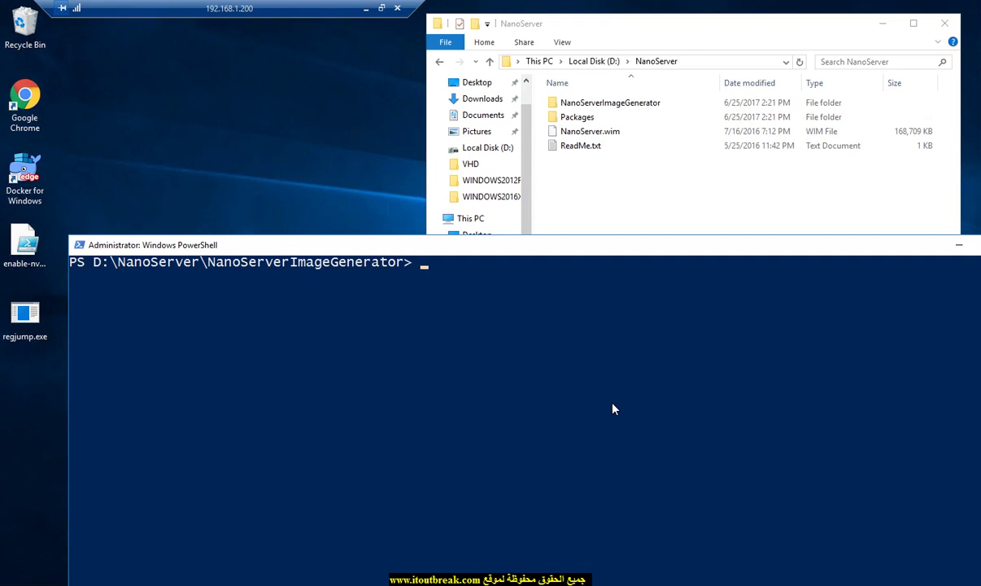
Step: Run Get-Module, showing Microsoft.PowerShell.Management, Microsoft.PowerShell.Utility and PSReadline
type("get0")
key("BackSpace")
type("-mo")
key("Tab")
key("Tab")
key("Return")
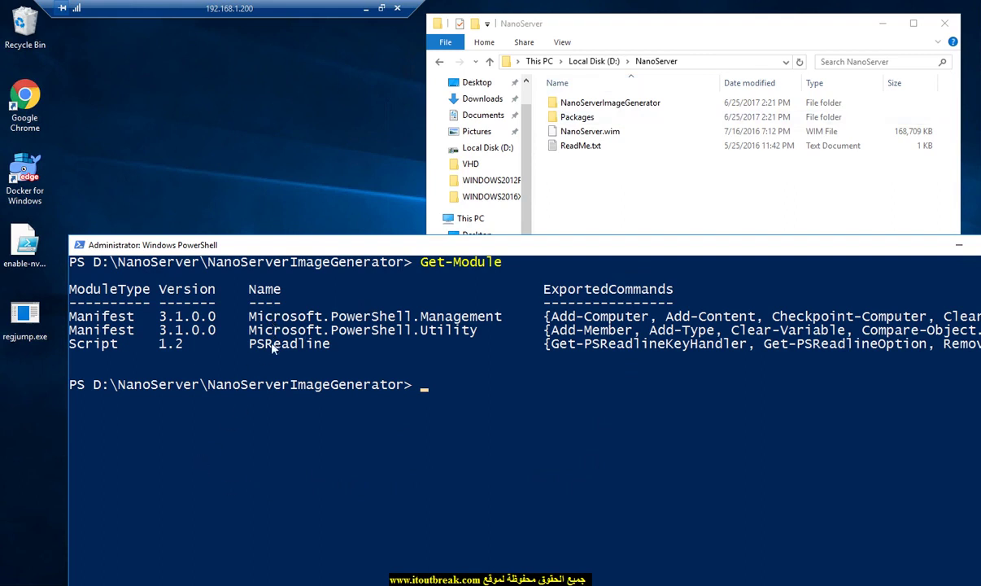
Step: Run Import-Module .\NanoServerImageGenerator -Verbose to load the module
left_click(457, 439)
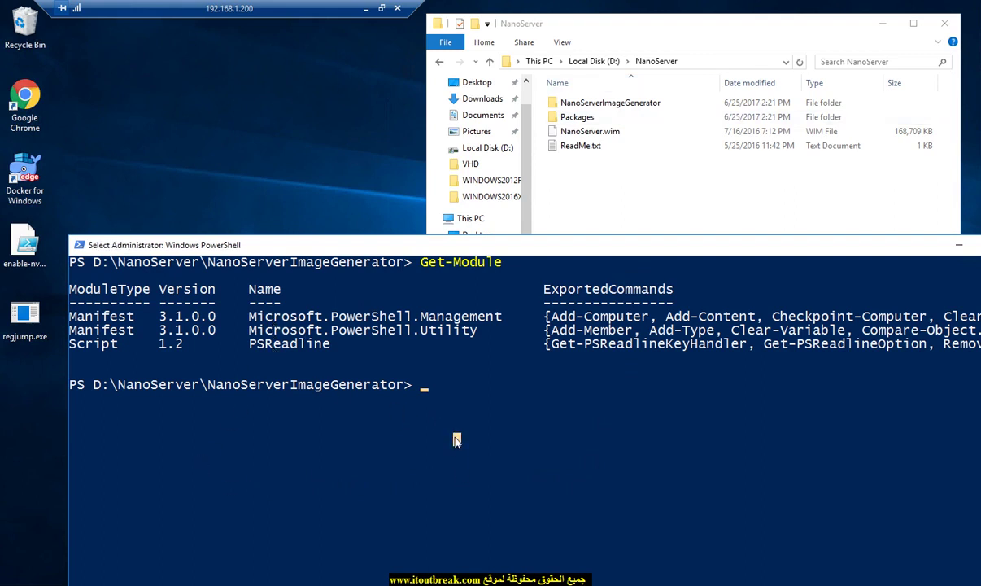
type("impor")
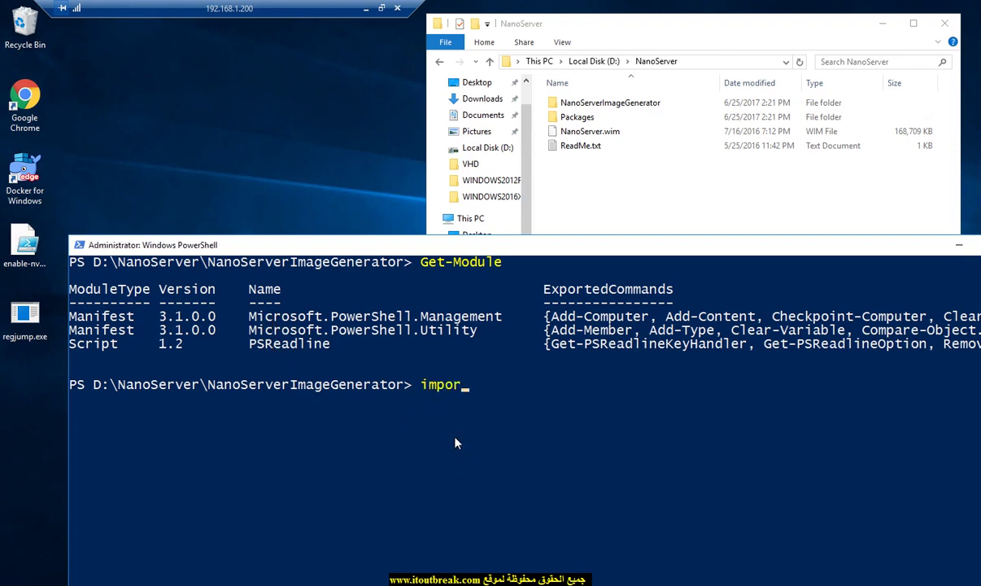
type("t-mo")
key("Tab")
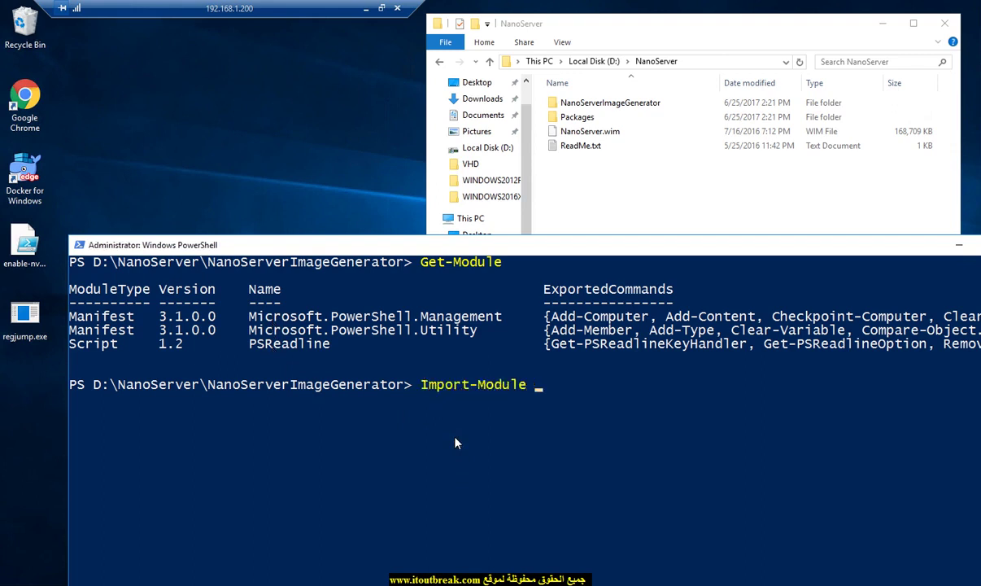
type(".\\na")
key("Tab")
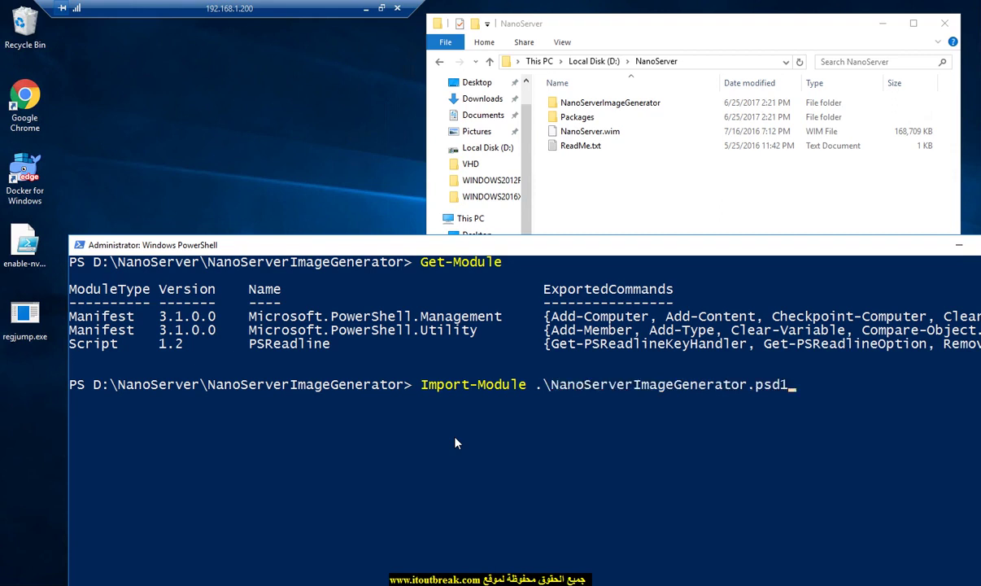
key("BackSpace")
key("BackSpace")
key("BackSpace")
key("BackSpace")
key("BackSpace")
type("-Version")
key("BackSpace")
key("BackSpace")
key("BackSpace")
key("BackSpace")
type("bose")
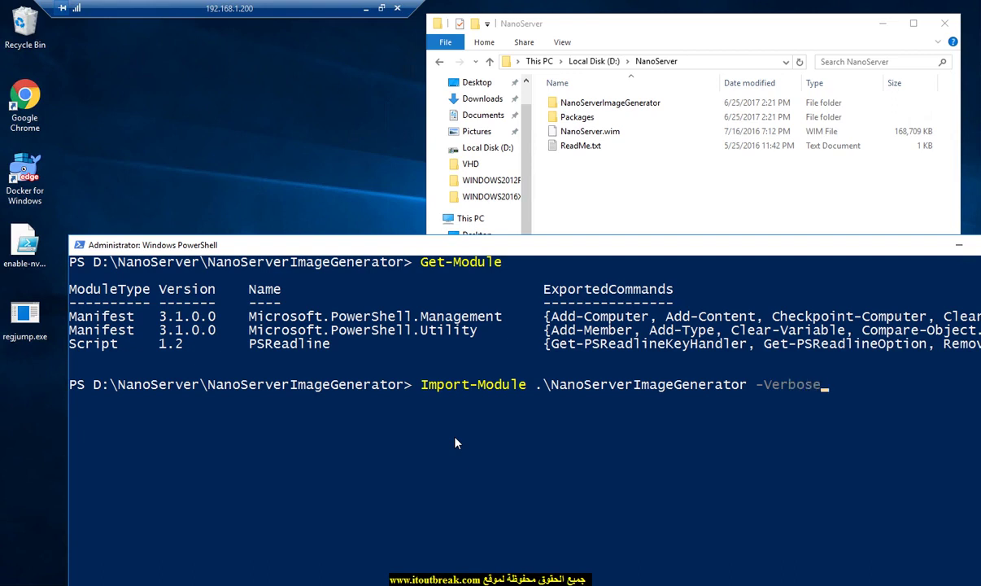
key("Return")
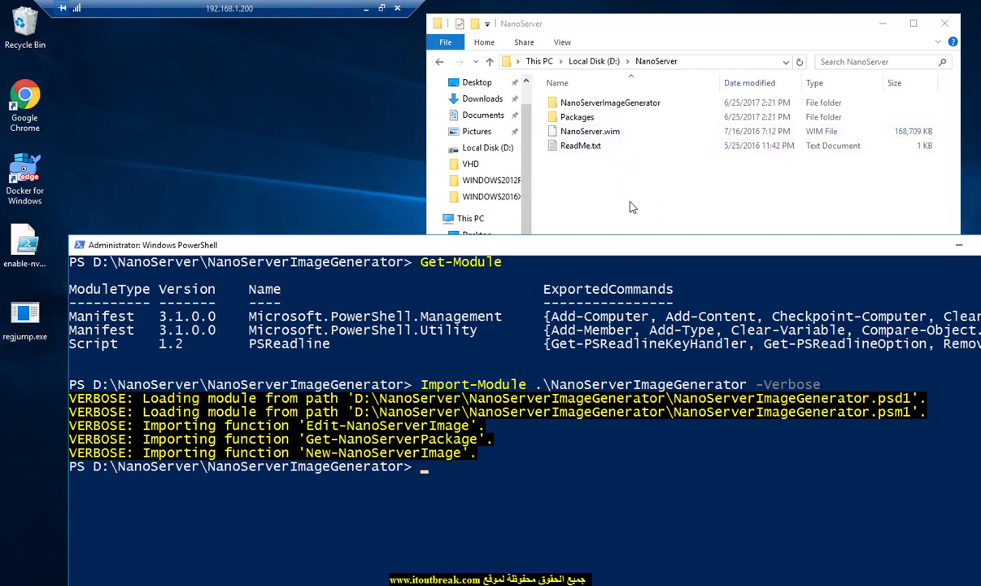
Step: Rerun Get-Module to confirm it loaded, clear the console, and begin typing new-nan
key("Up")
key("Up")
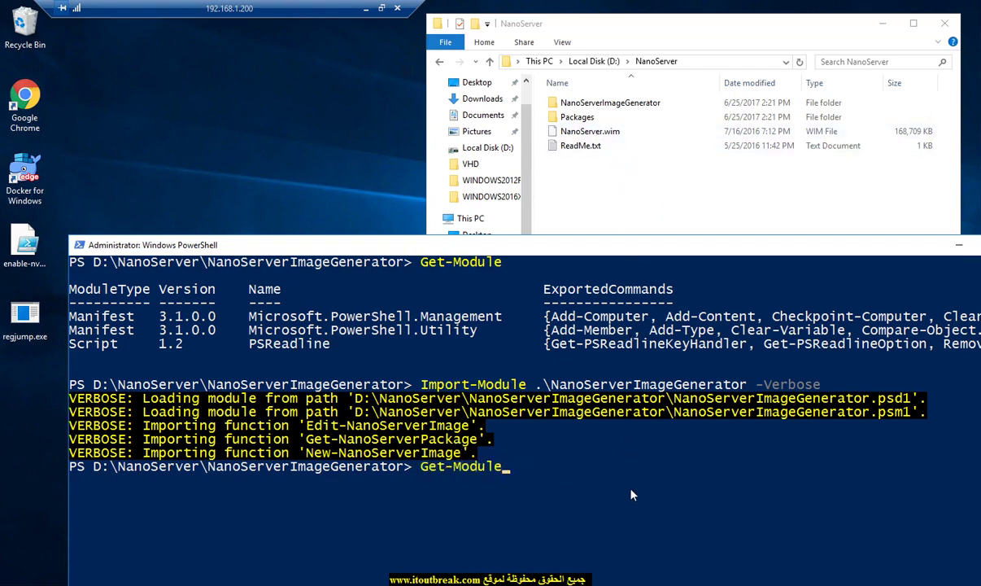
key("Return")
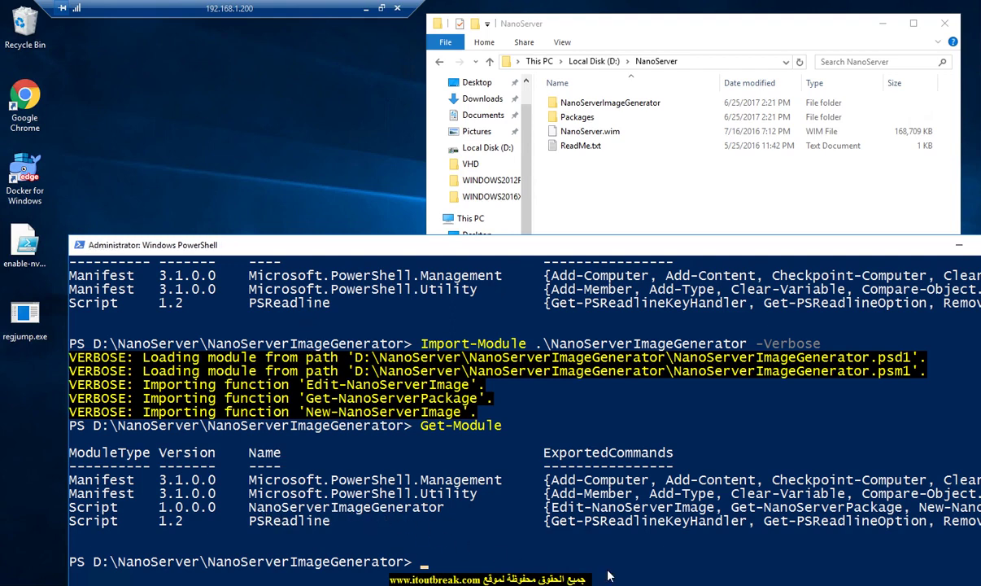
type("cls")
key("Return")
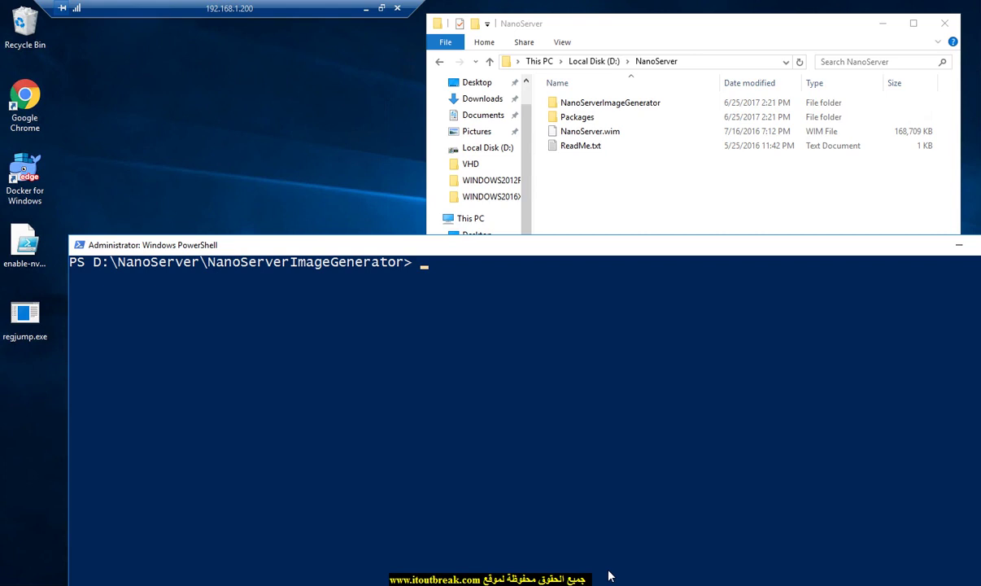
type("new-nan")
Step: Build up New-NanoServerImage -Edition Standard followed by the -DeploymentType parameter
key("Tab")
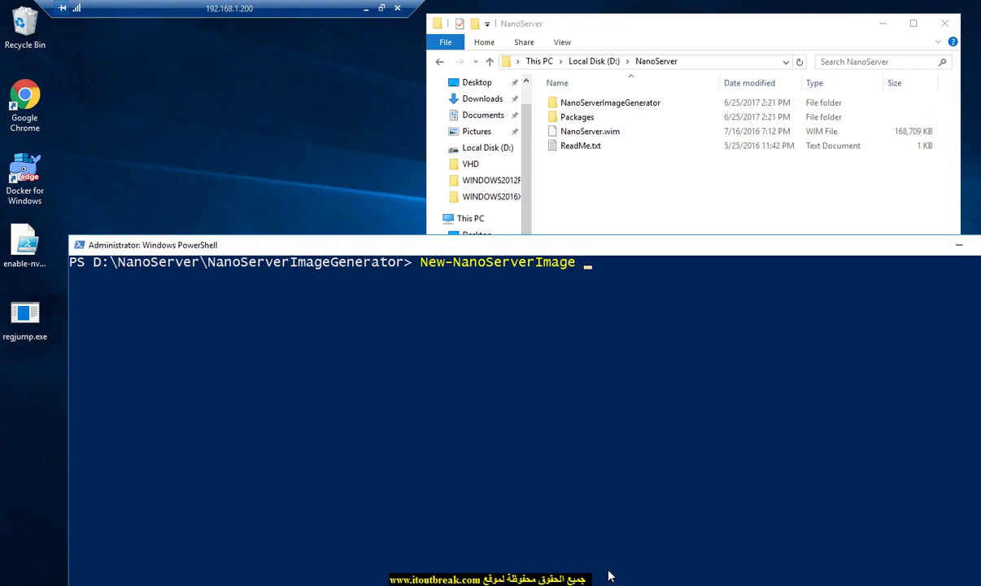
type("-Edition Standard")
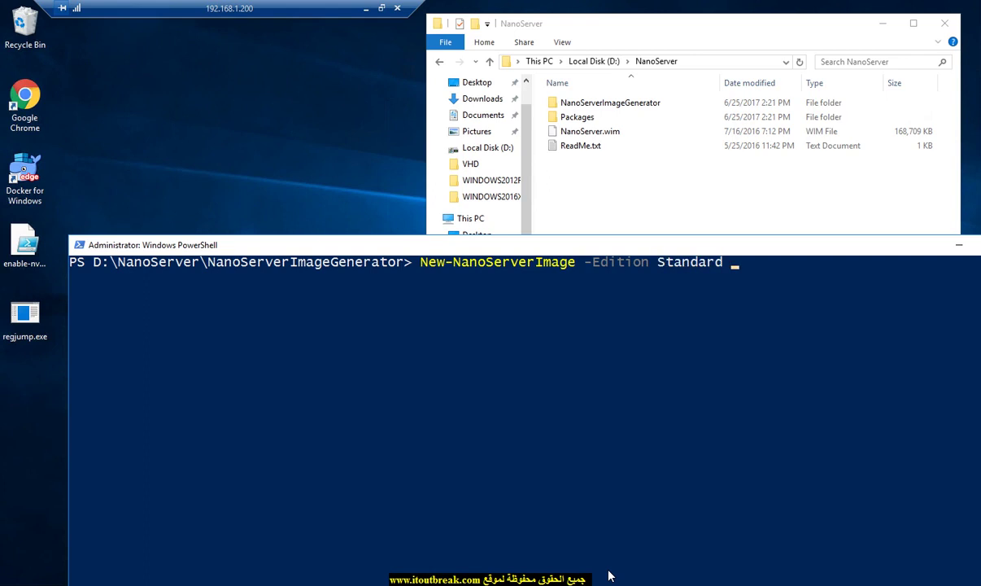
type("-Dr")
key("Tab")
key("BackSpace")
key("BackSpace")
key("BackSpace")
key("BackSpace")
key("BackSpace")
key("BackSpace")
key("BackSpace")
key("BackSpace")
key("BackSpace")
type("e")
key("Tab")
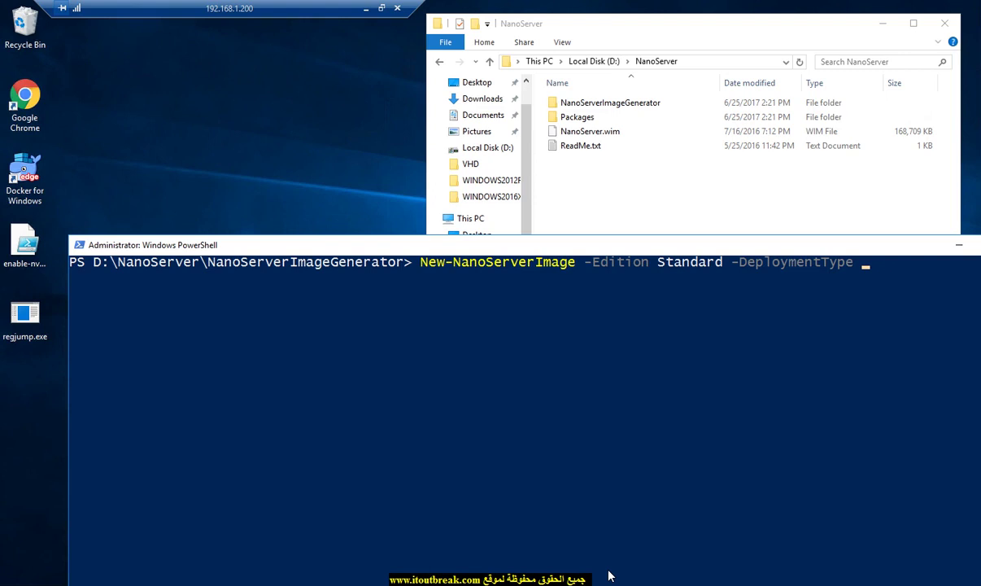
Step: Run the command with -DeploymentType Guest -TargetPath D:\NANO\ in a maximized console
type("Guest -TargetPa")
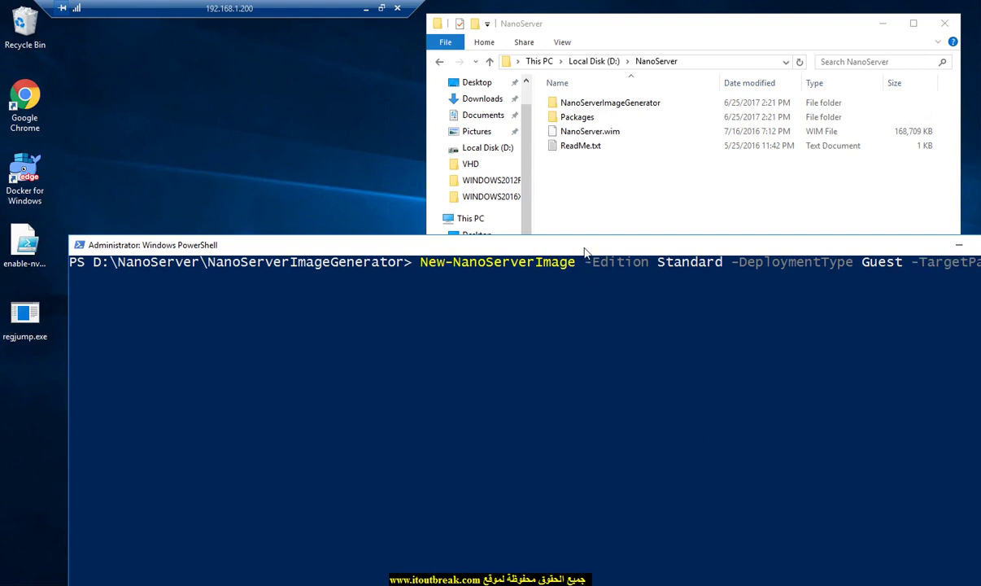
type("th ")
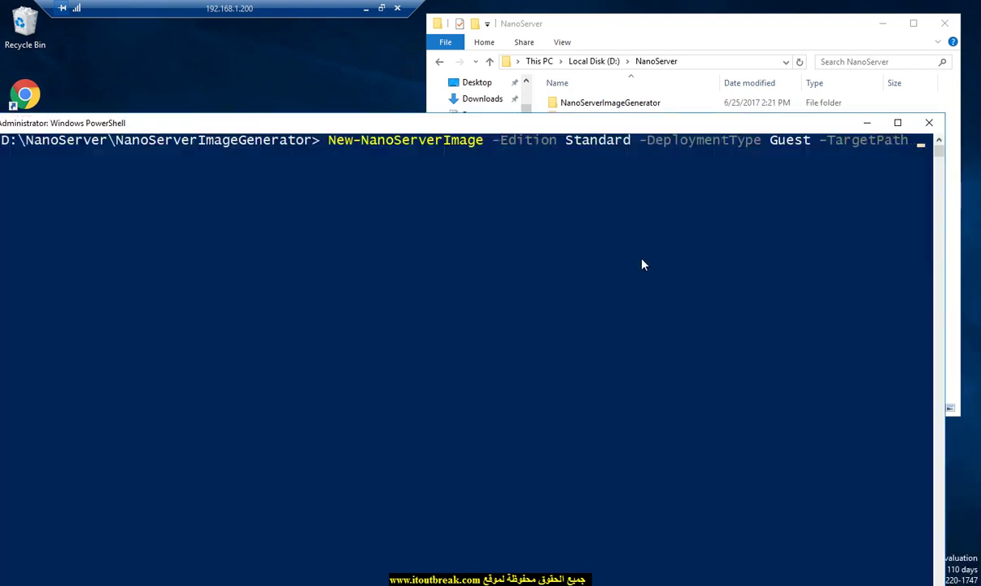
type("d:")
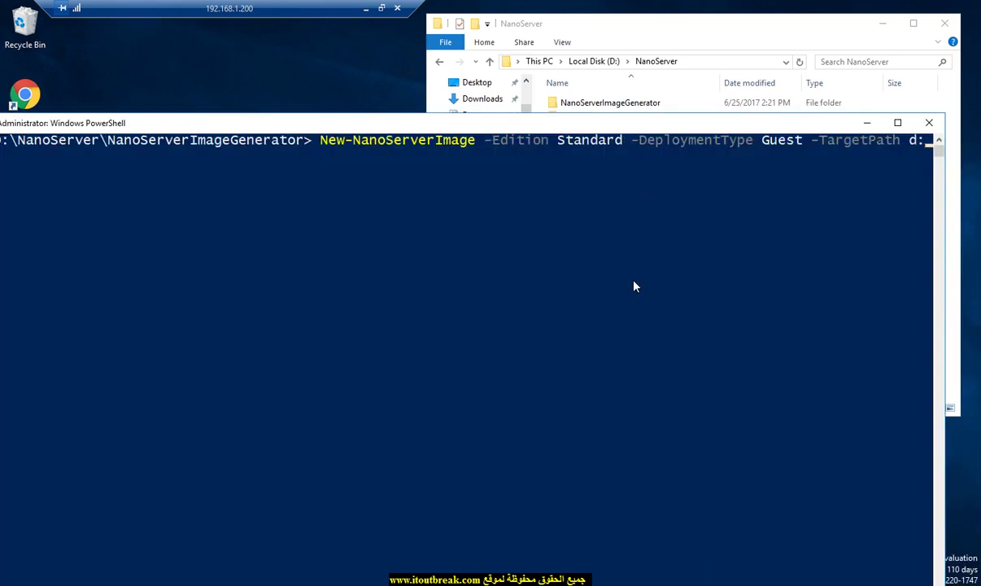
type("\\")
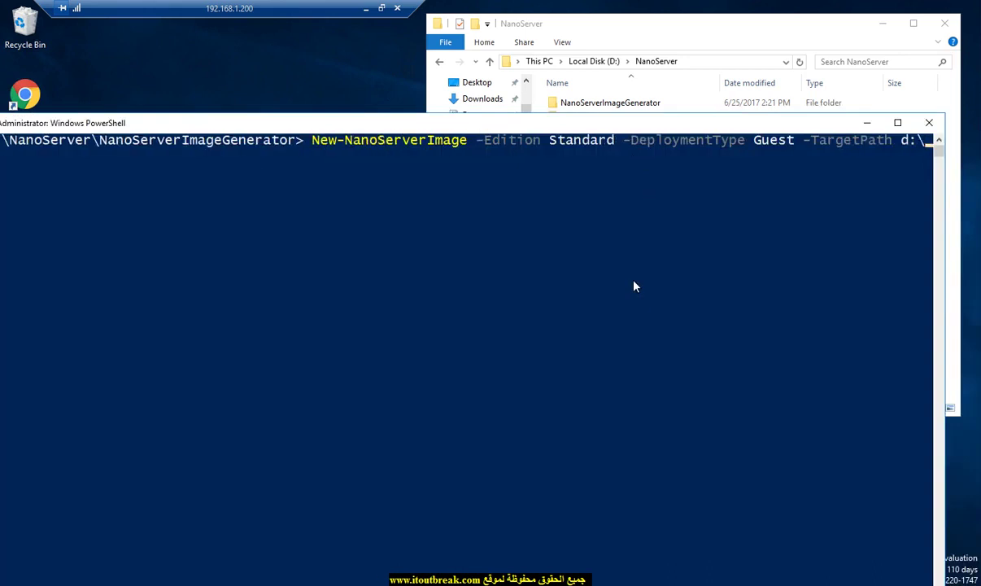
key("Tab")
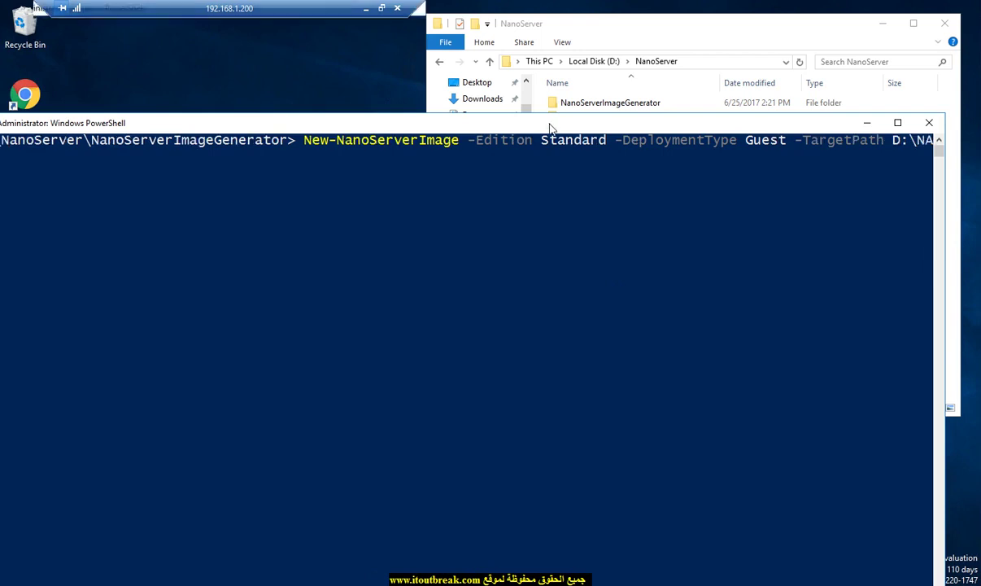
key("super+Up")
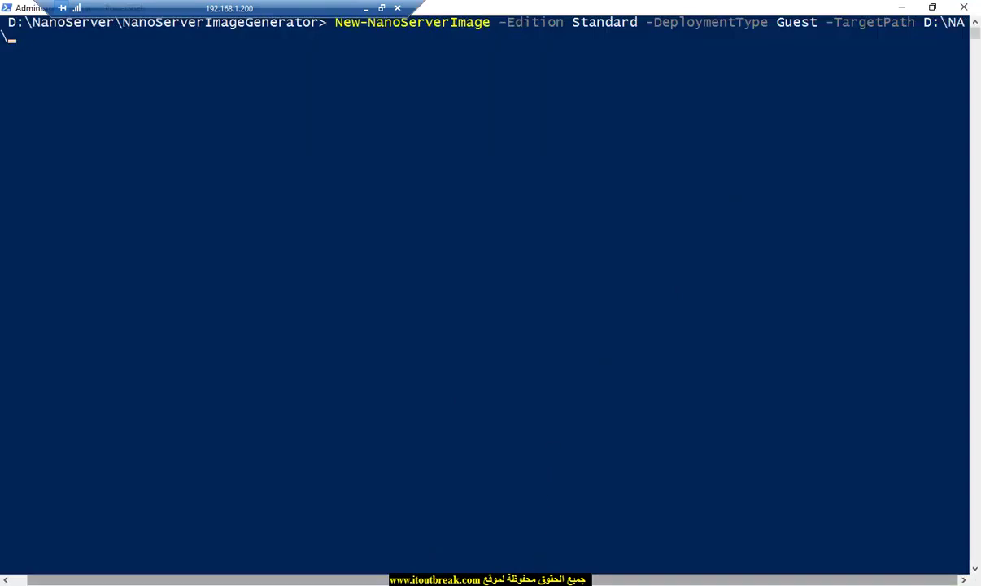
left_click_drag(382, 579, 366, 579)
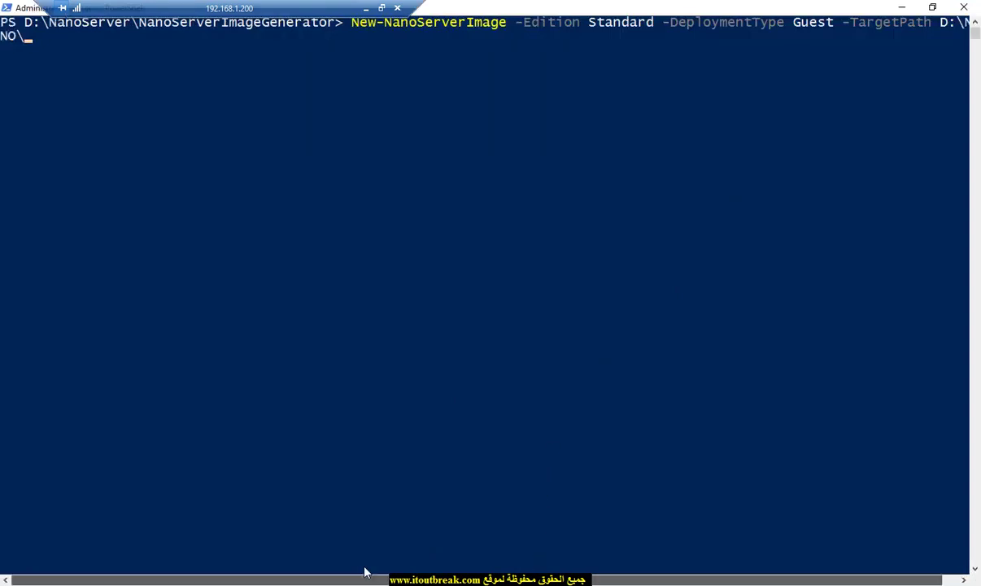
left_click(61, 39)
key("Escape")
key("Return")
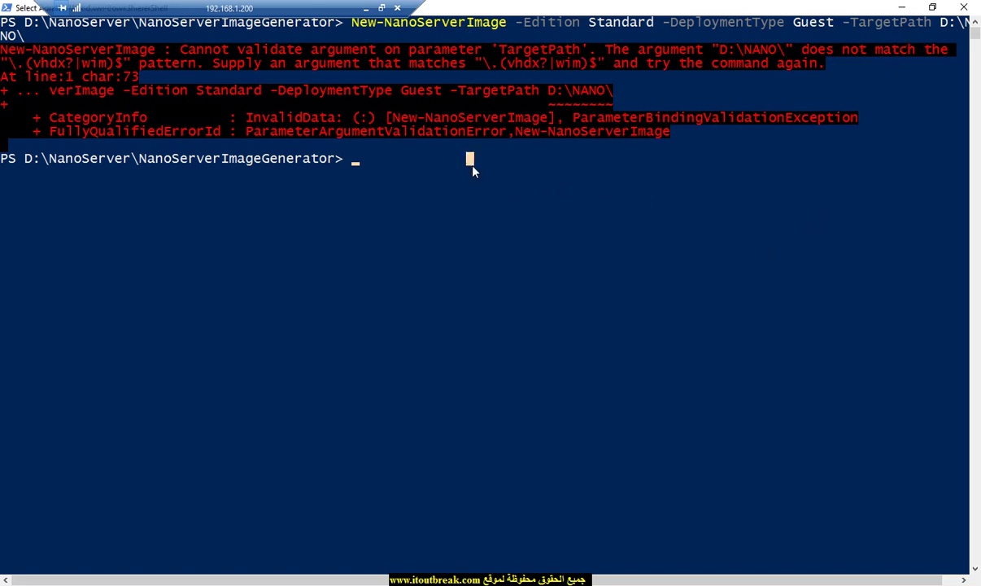
Step: Rerun with -TargetPath D:\NANO\nano.vhd, enter the administrator password, then switch windows
key("Up")
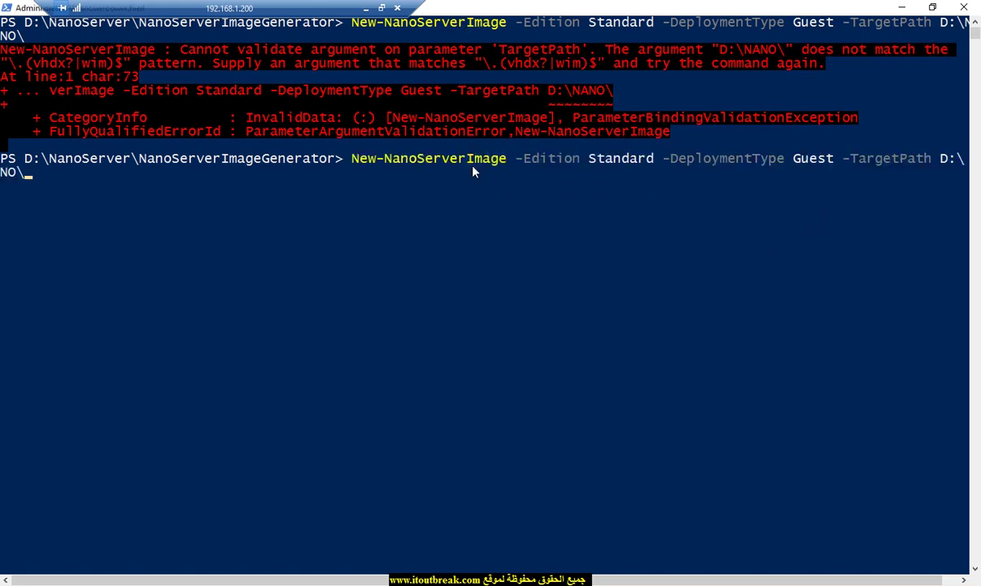
type("nano.vhd")
key("Return")
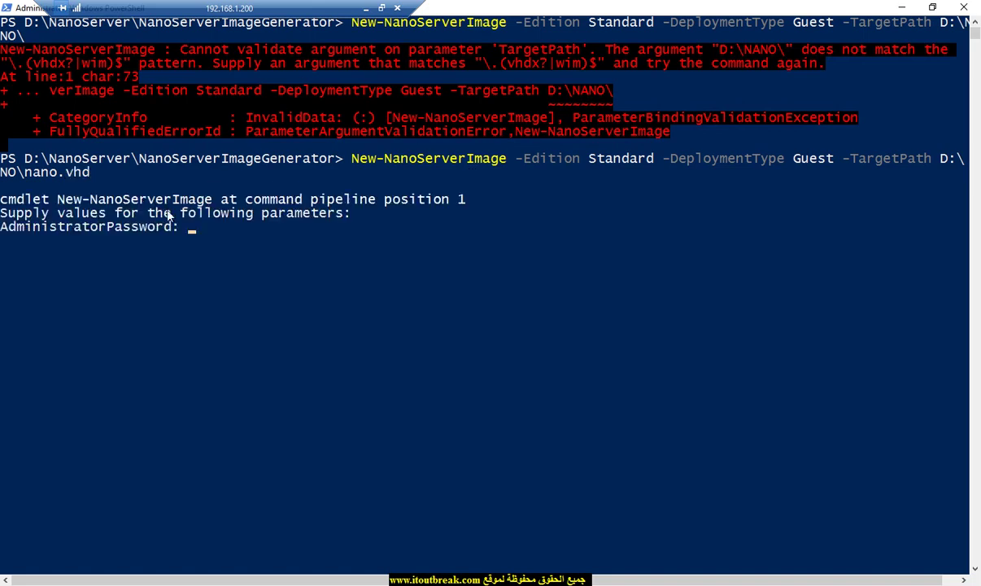
type("********")
key("Return")
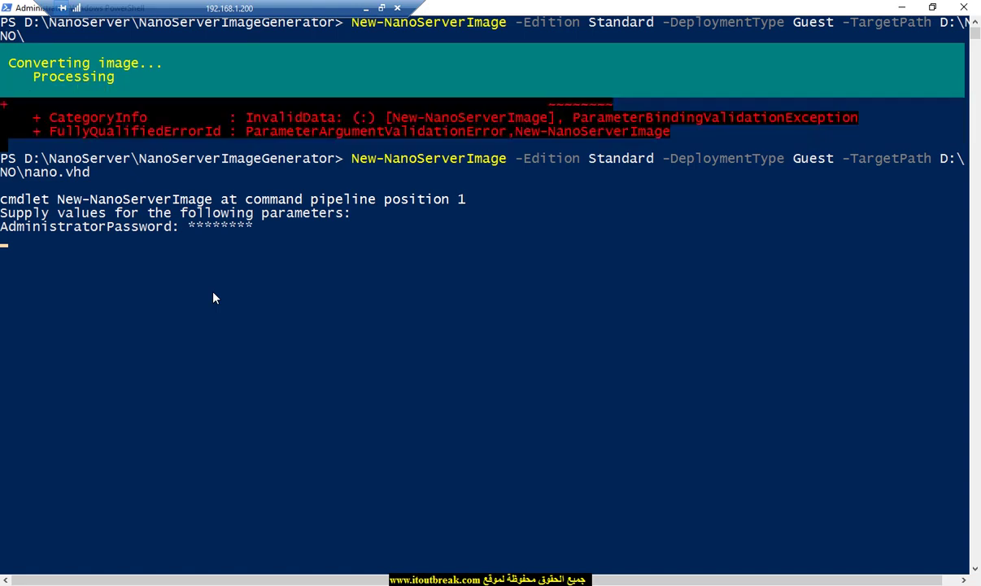
key("alt+Tab")
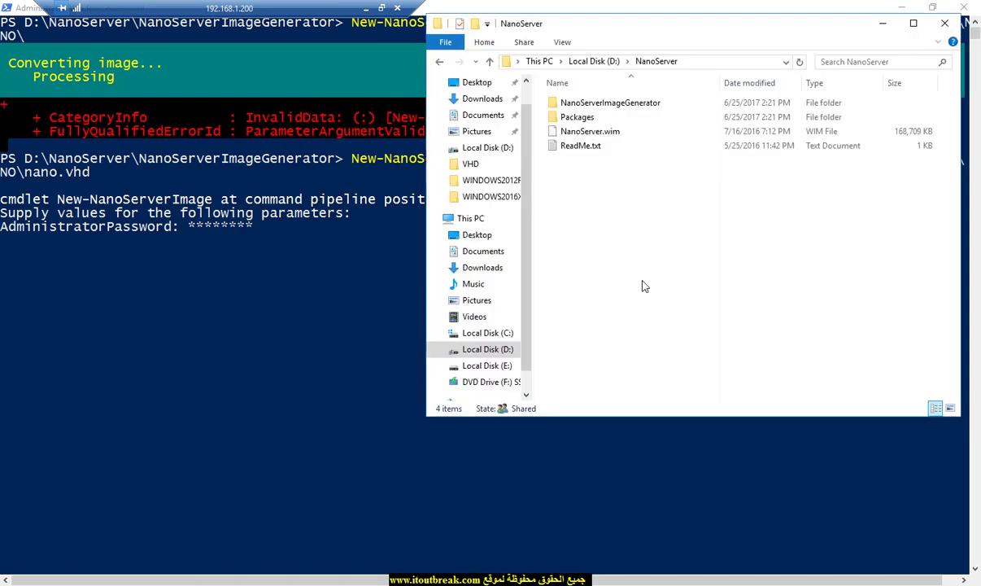
Step: Open D:\NANO in File Explorer to see nano.vhd and move the window aside
left_click(594, 61)
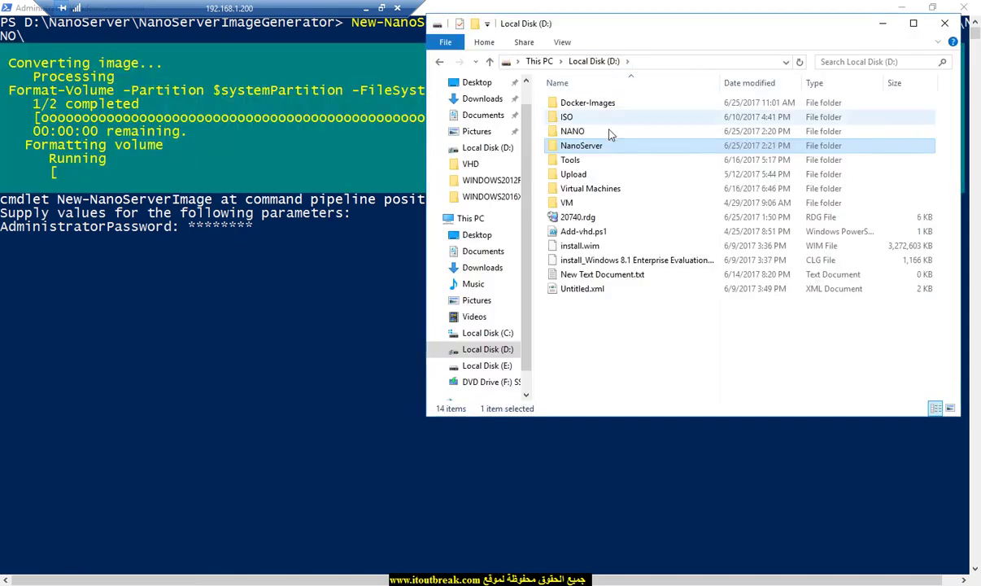
double_click(589, 132)
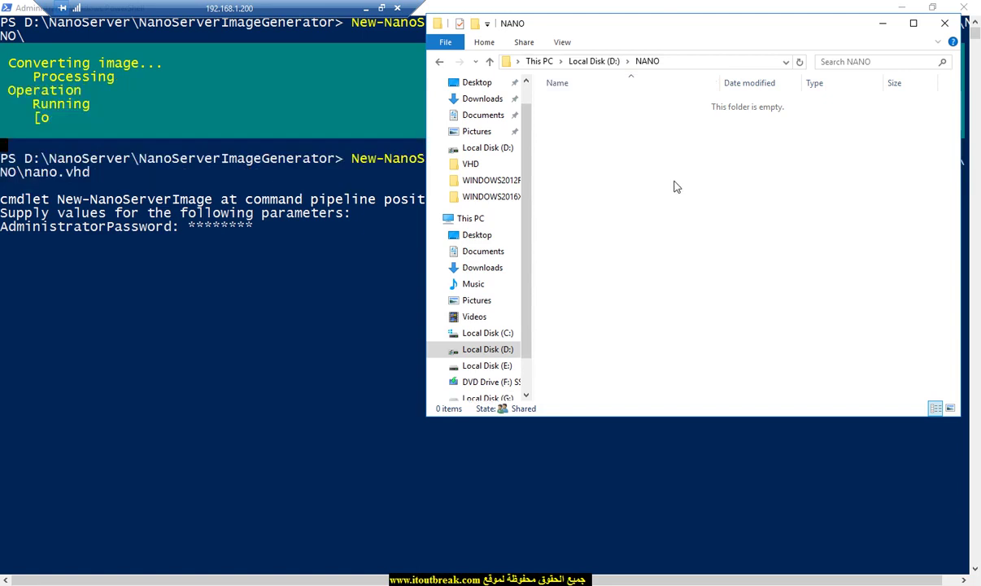
left_click_drag(716, 31, 689, 134)
left_click_drag(542, 130, 501, 165)
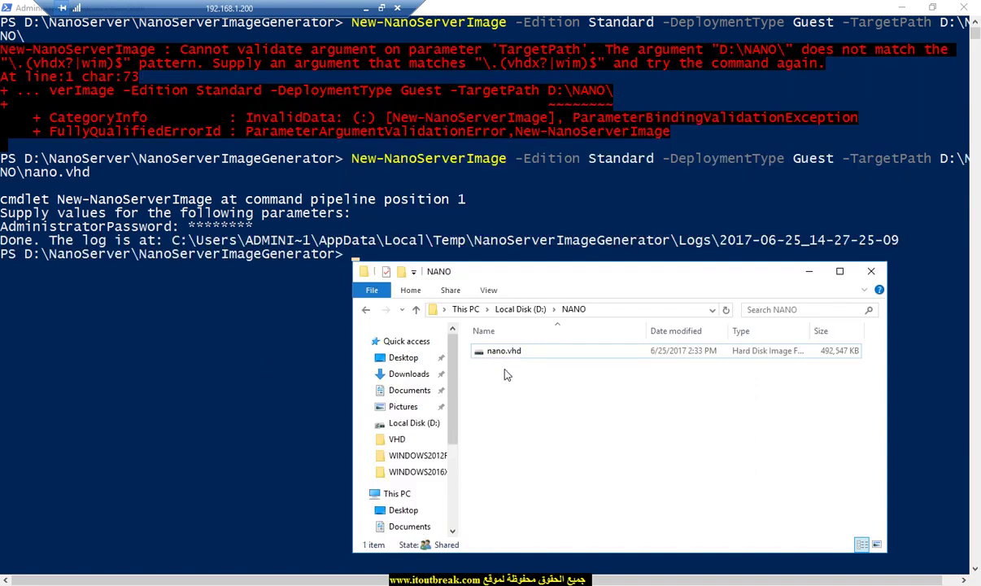
Step: Start the New Virtual Machine Wizard in Hyper-V Manager and name the machine NANO
left_click(831, 352)
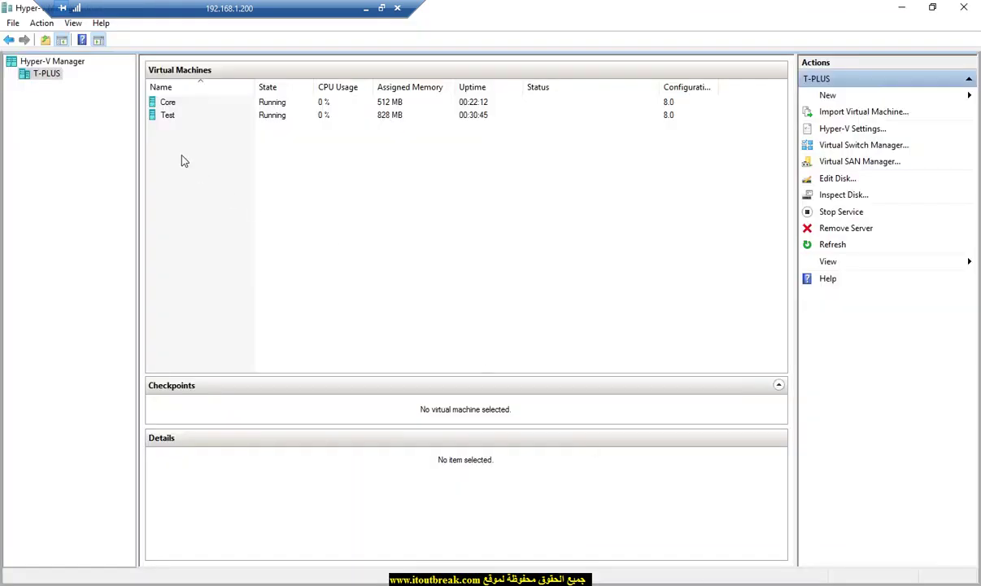
right_click(182, 155)
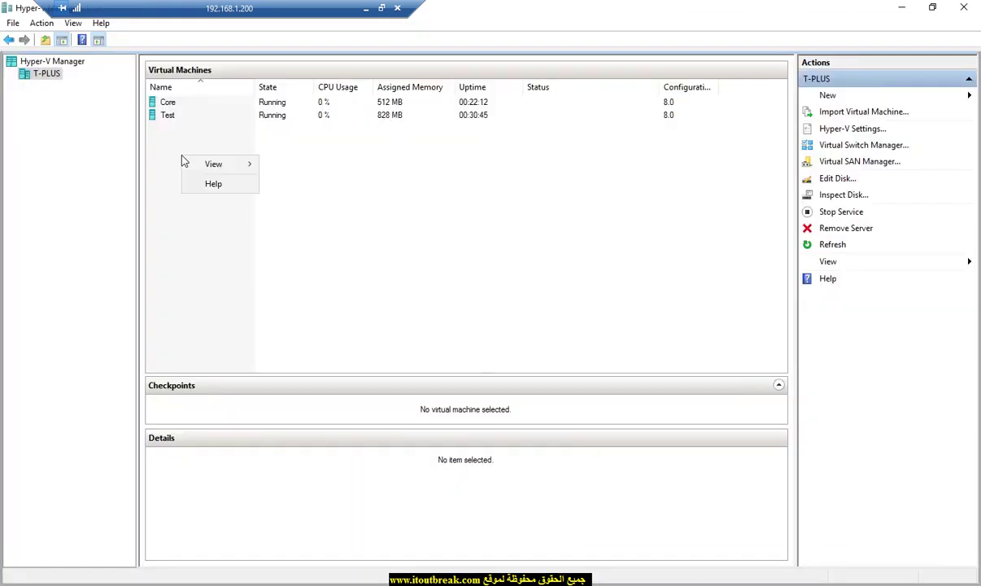
left_click(826, 97)
left_click(880, 95)
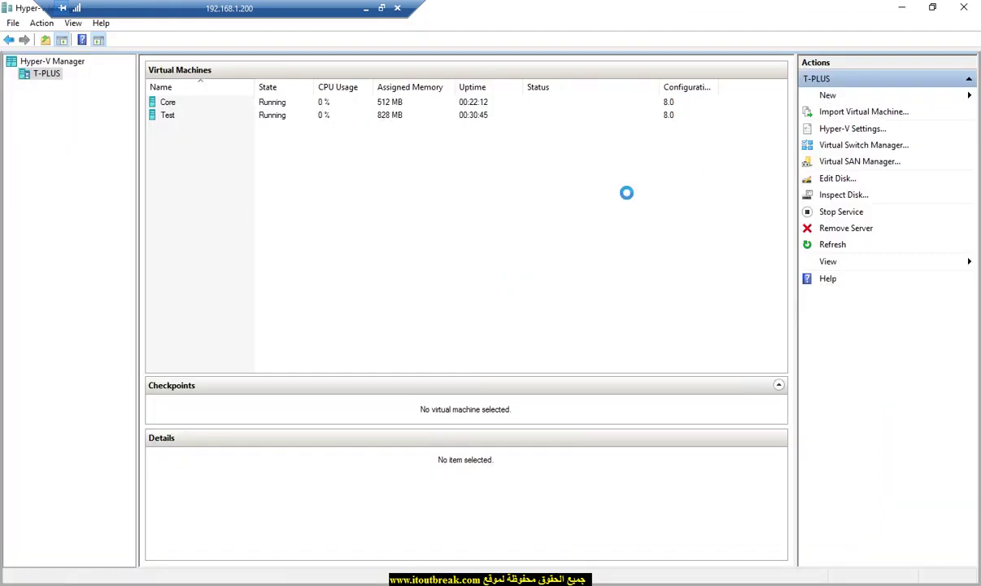
left_click(577, 453)
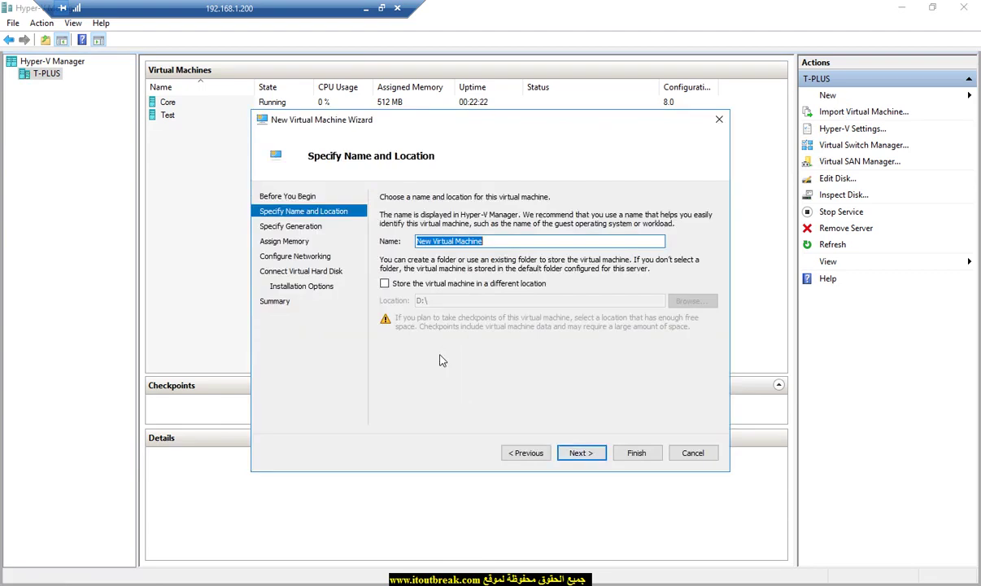
type("N")
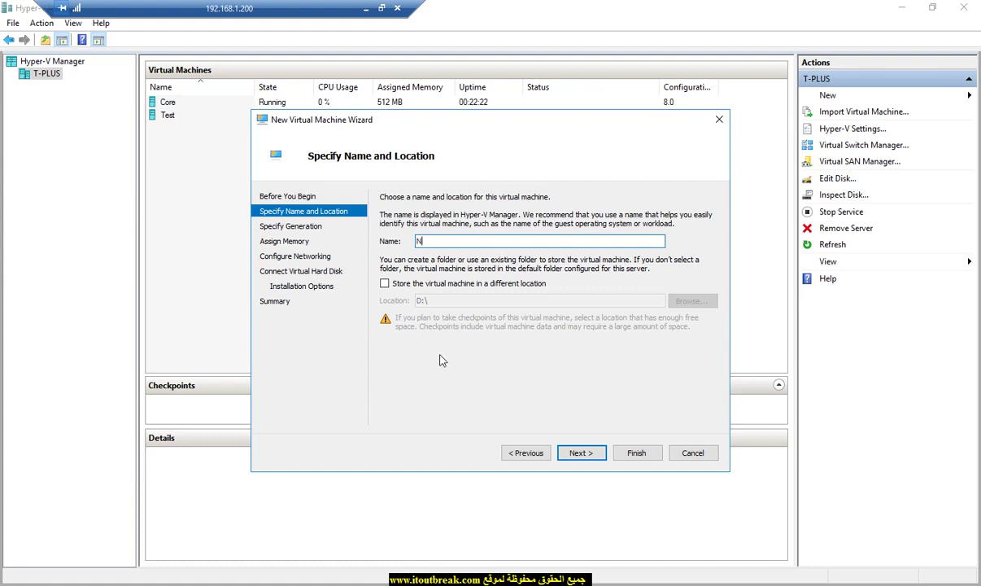
type("ANO")
Step: Store the VM in a different location: a newly created E:\VM\NANO folder
left_click(454, 278)
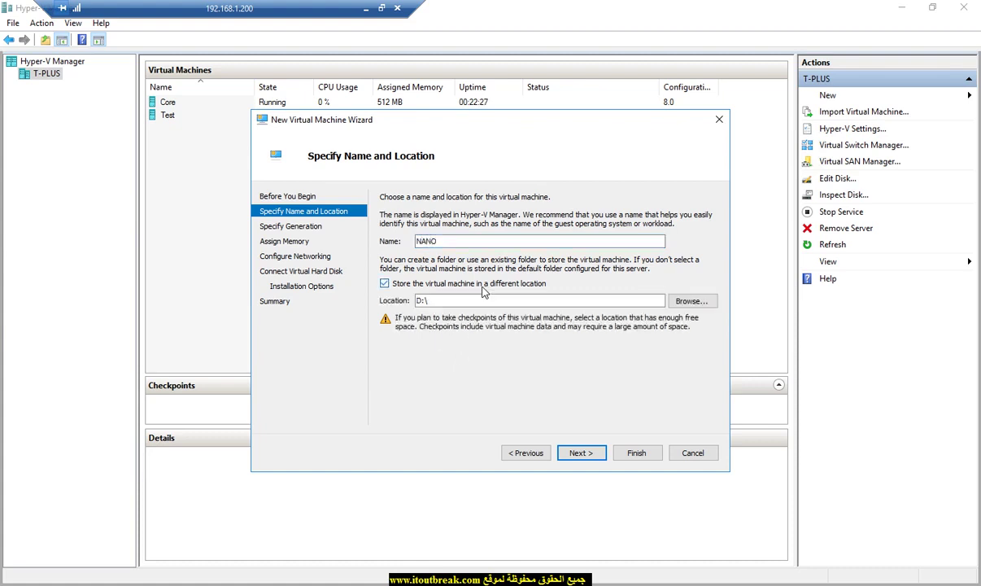
left_click(691, 300)
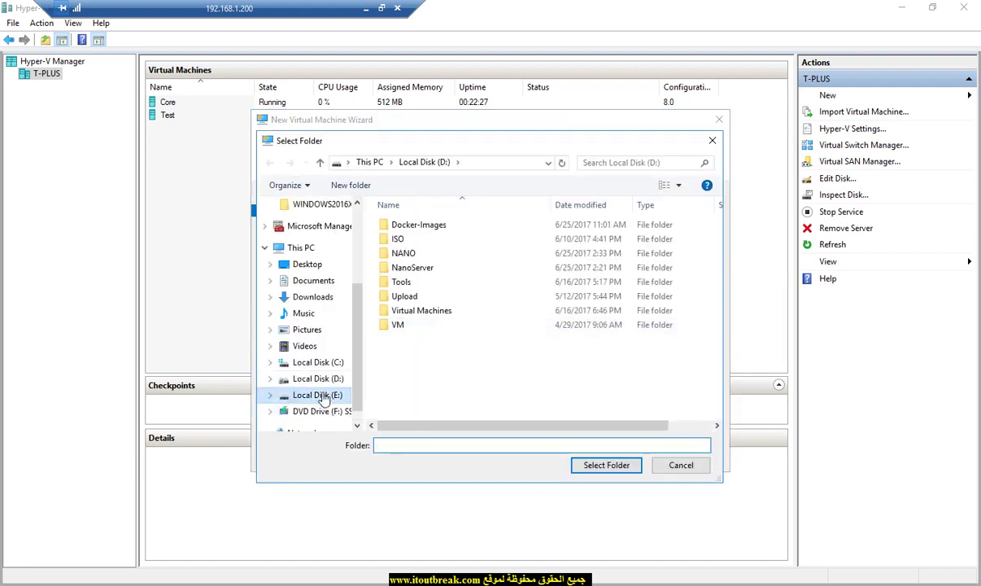
left_click(317, 394)
left_click(397, 240)
double_click(398, 239)
left_click(350, 185)
type("NAO")
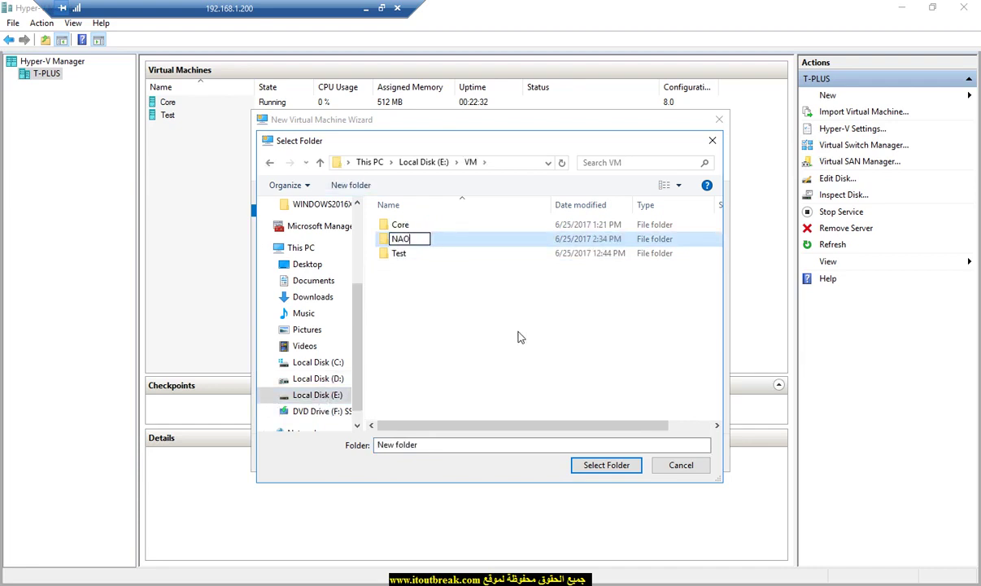
key("BackSpace")
type("NO")
left_click(605, 465)
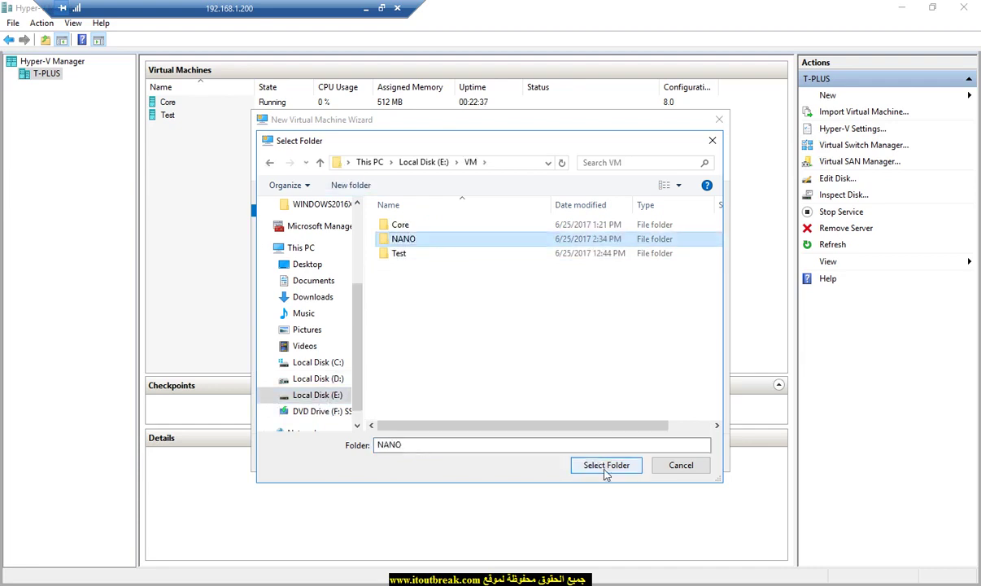
double_click(402, 240)
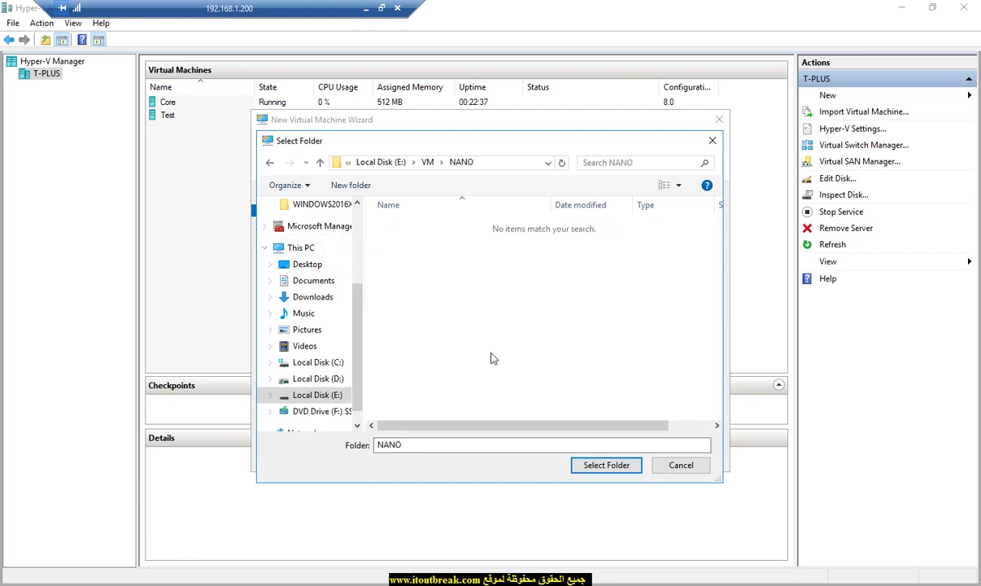
left_click(606, 464)
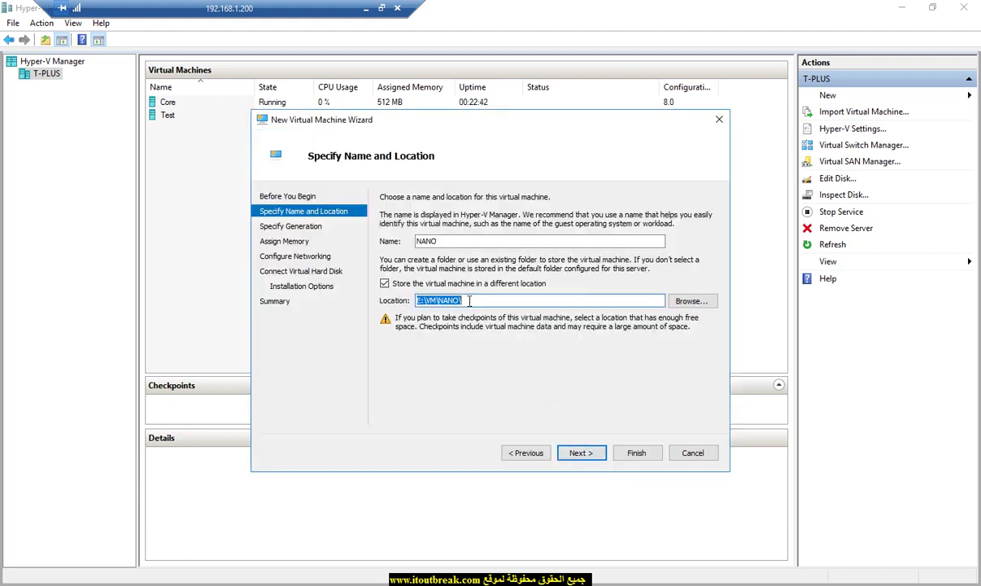
Step: Keep Generation 1, enable dynamic memory, and leave networking Not Connected
left_click(581, 452)
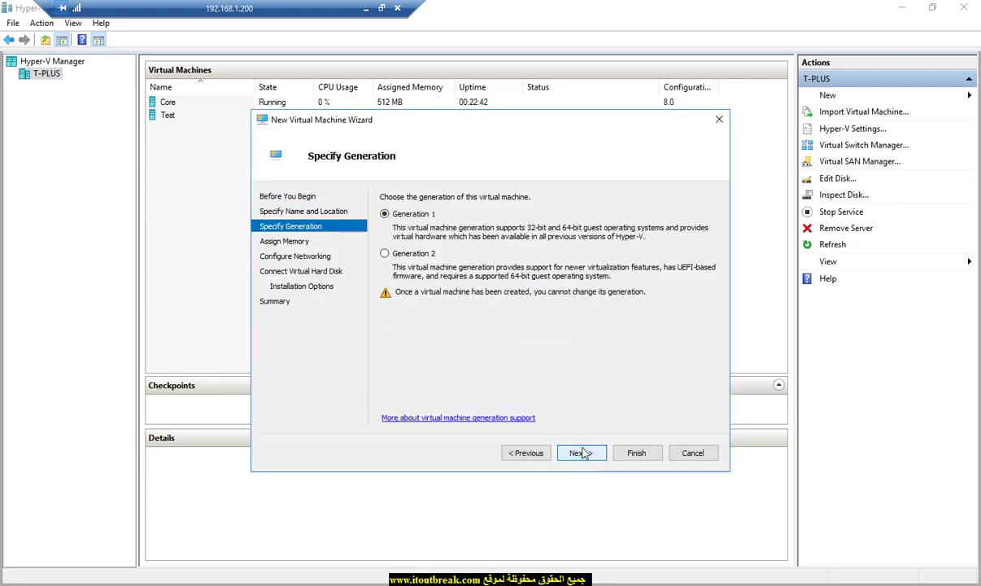
left_click(580, 452)
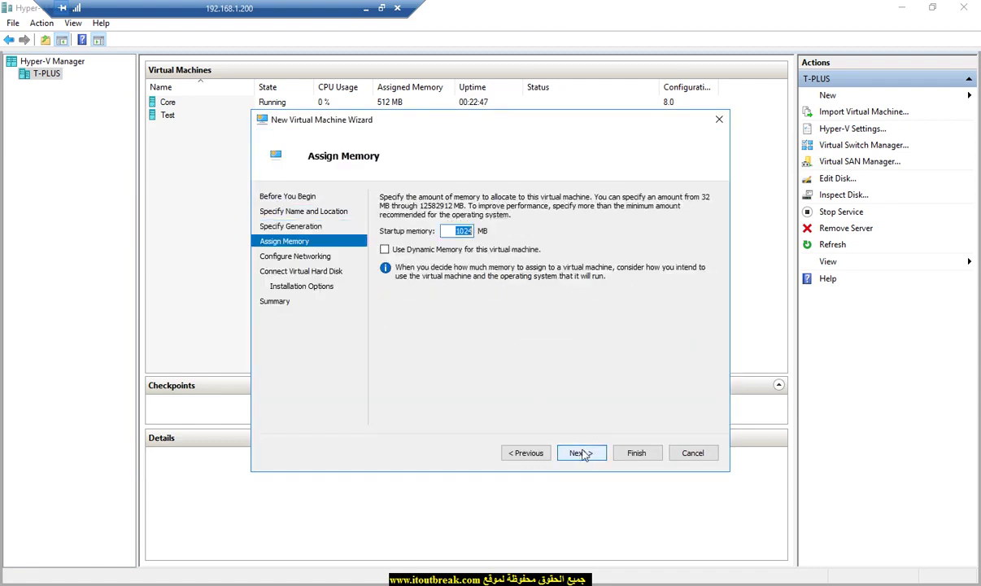
left_click(384, 248)
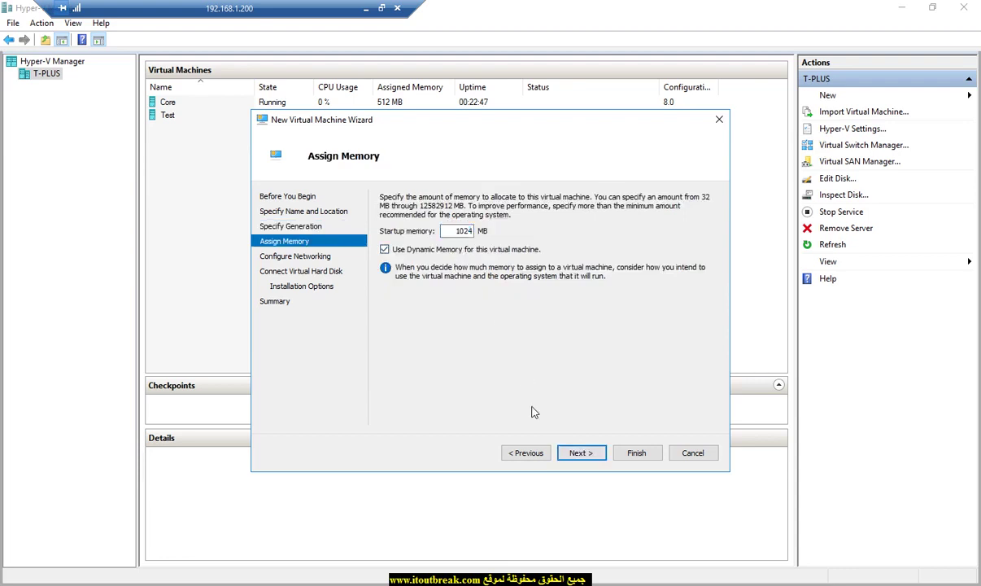
left_click(582, 453)
left_click(582, 453)
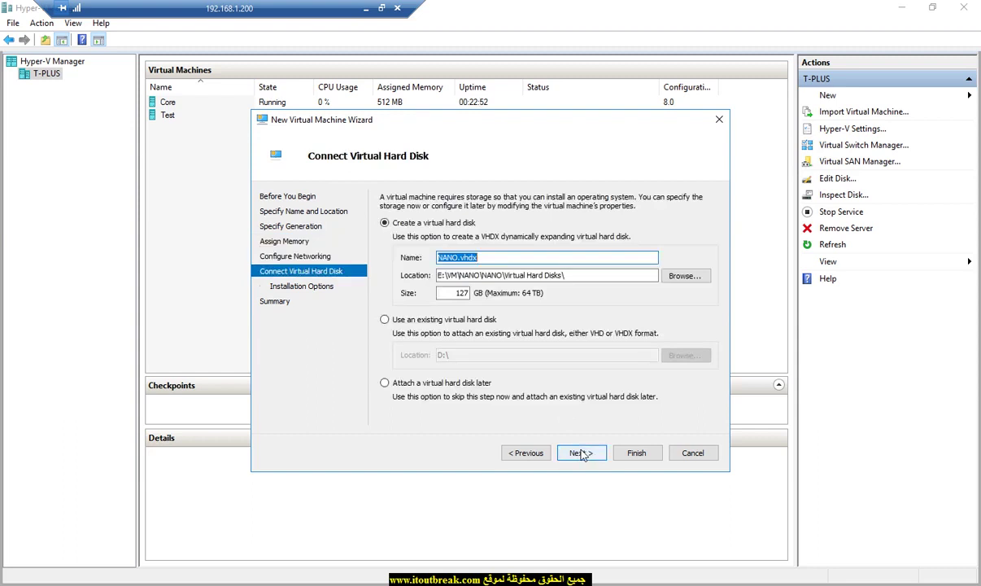
left_click(526, 454)
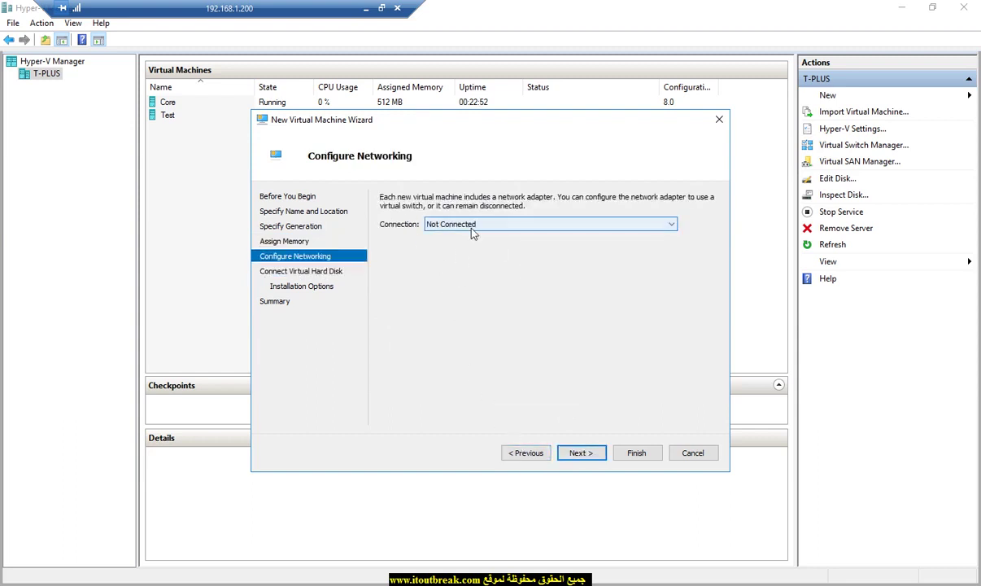
left_click(575, 453)
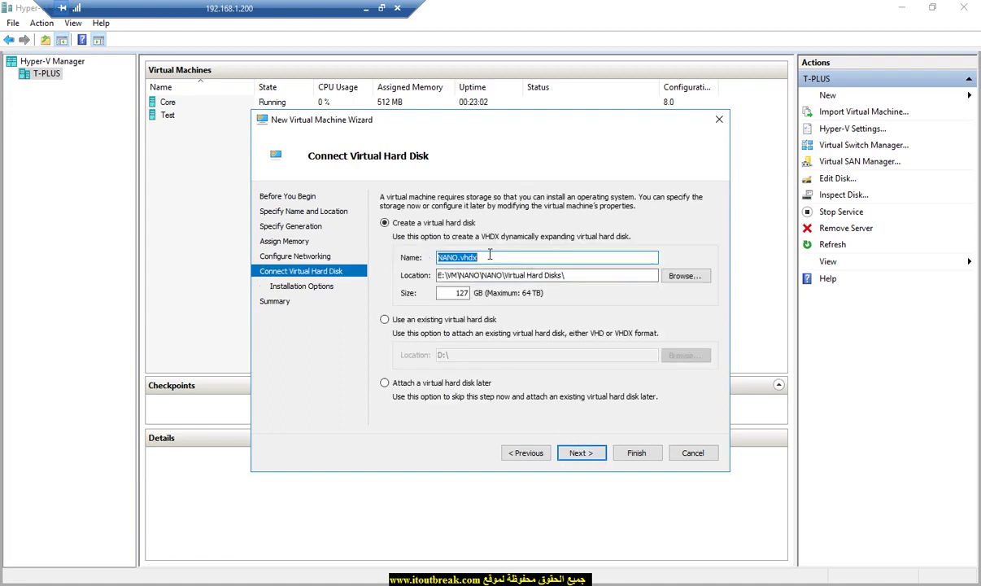
Step: Attach the existing D:\NANO\nano.vhd disk and finish creating the NANO VM
left_click(446, 322)
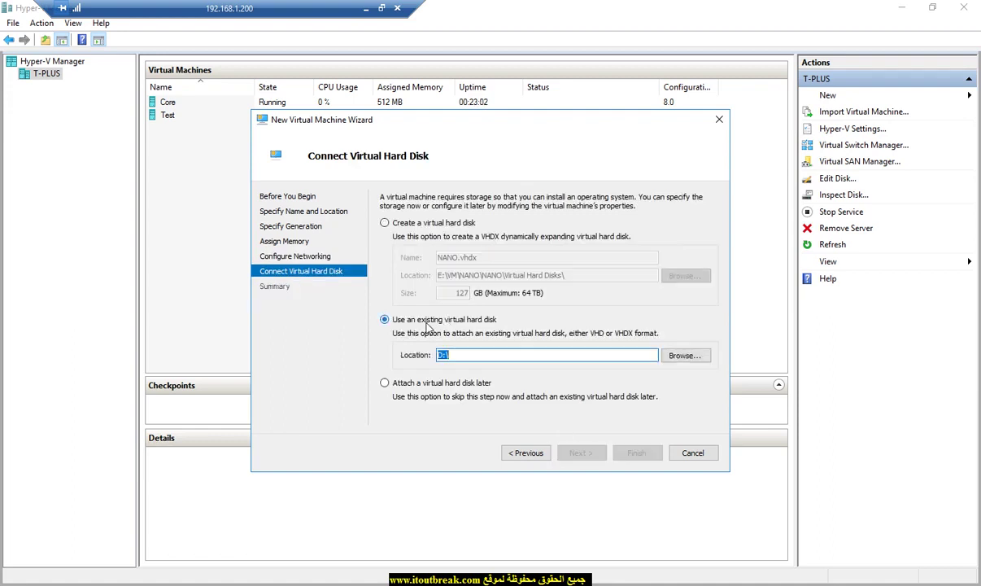
left_click(678, 356)
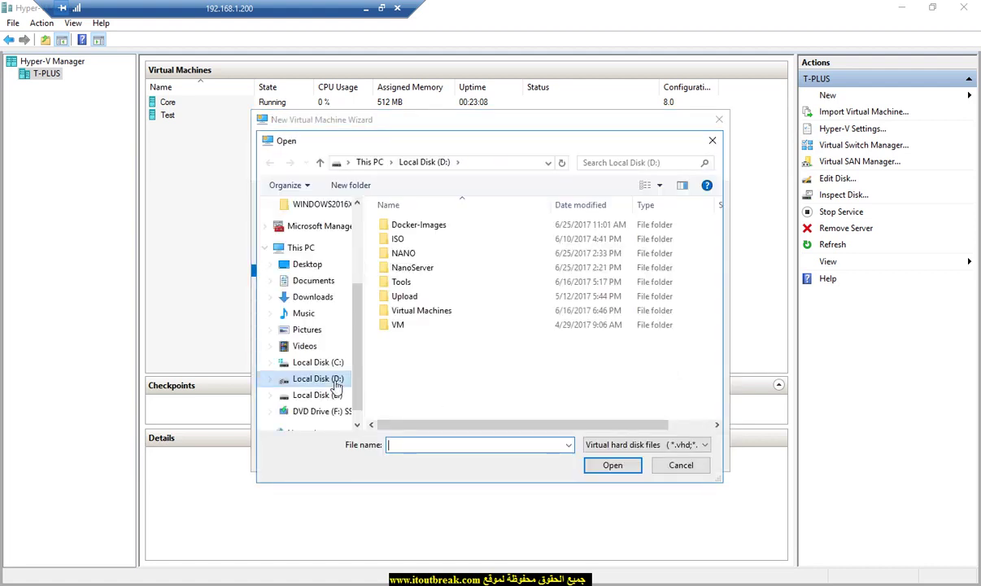
double_click(406, 256)
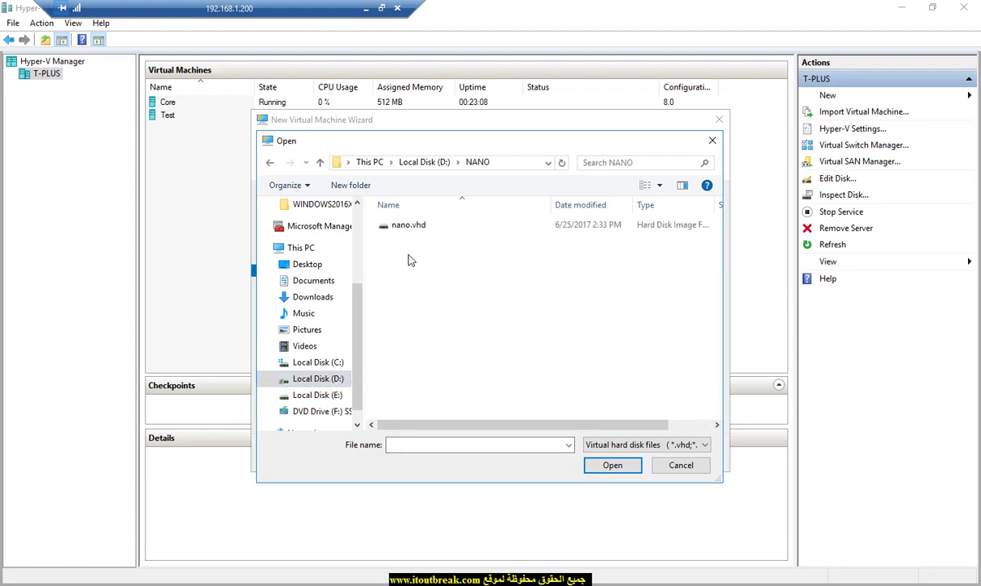
double_click(429, 225)
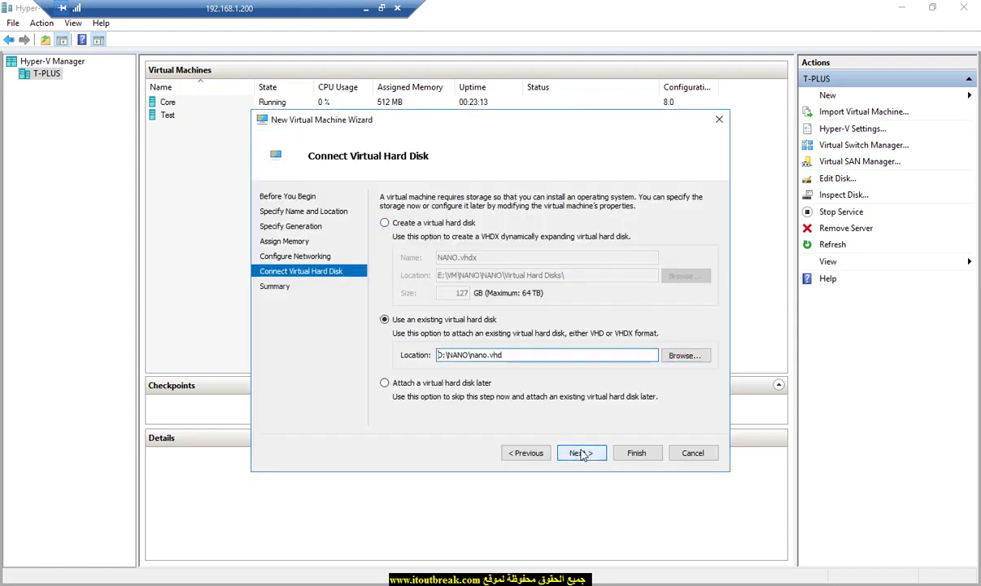
left_click(581, 453)
left_click(633, 453)
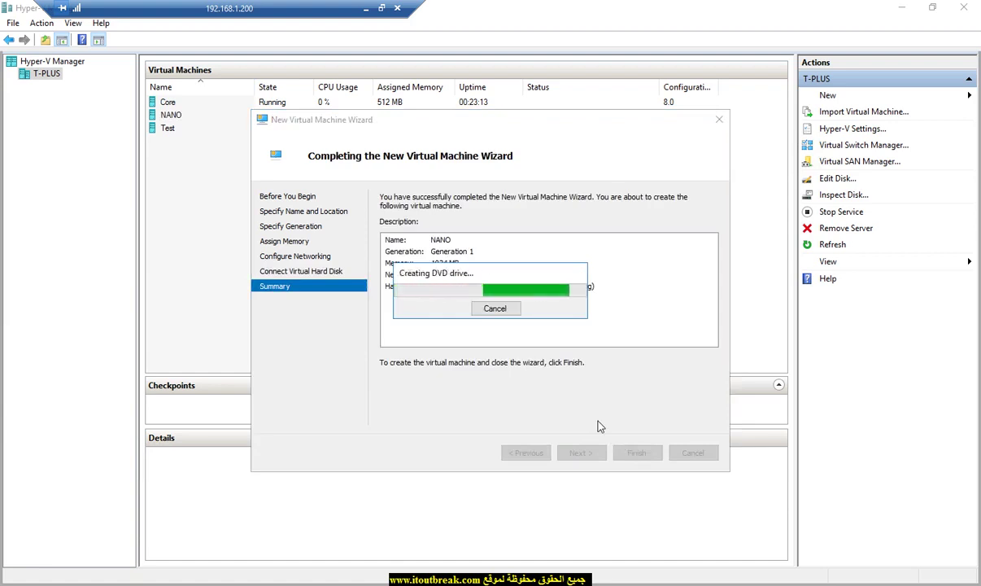
Step: Connect to the NANO virtual machine and power it on
right_click(206, 120)
left_click(214, 115)
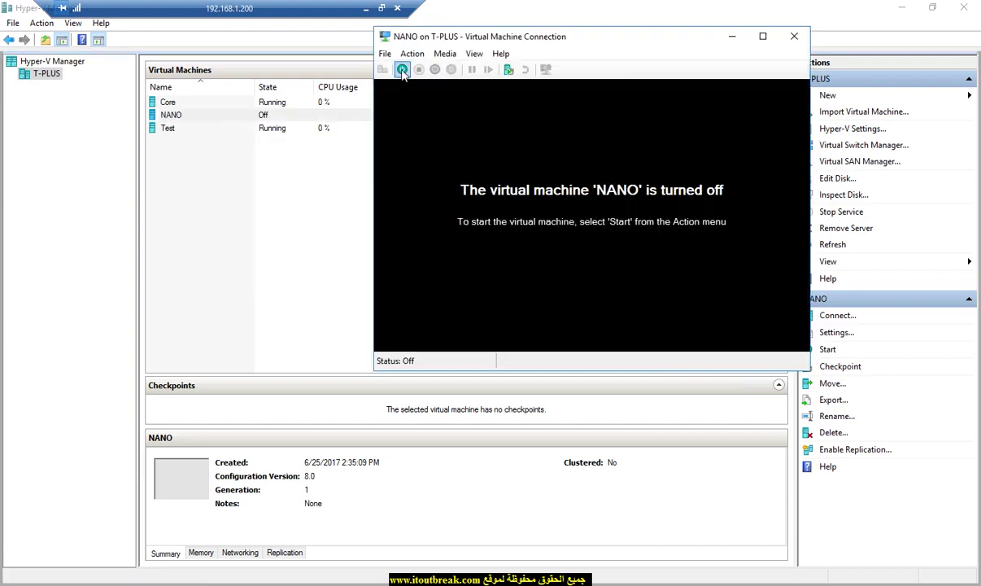
left_click(402, 69)
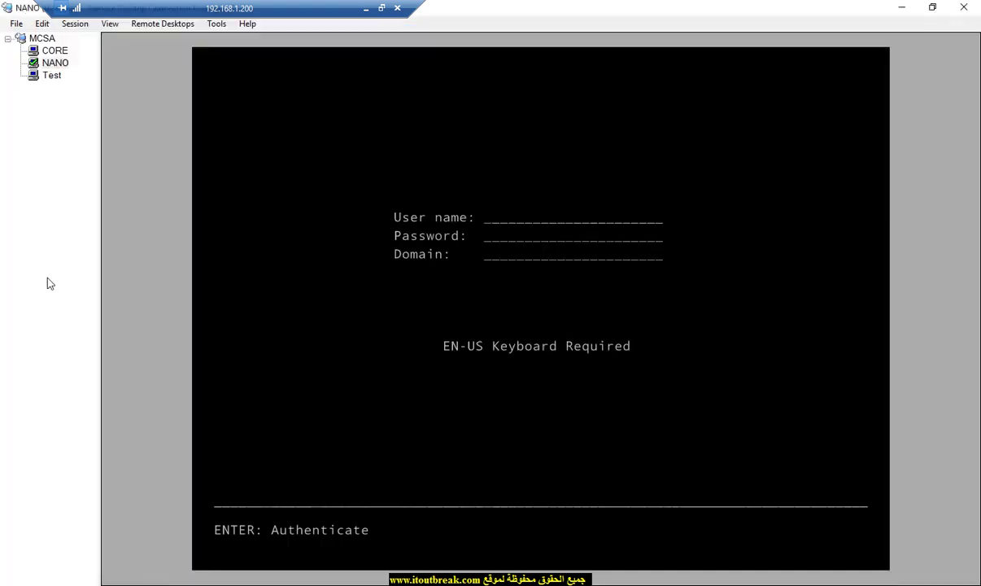
Step: Enter the administrator user name at the Nano Server login screen
type("administrator")
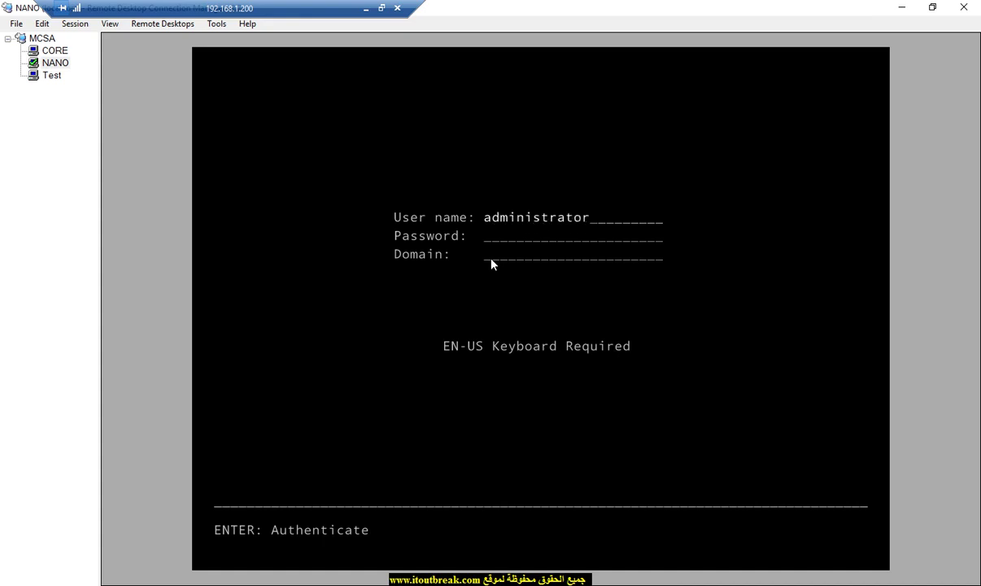
type("P@")
key("BackSpace")
key("BackSpace")
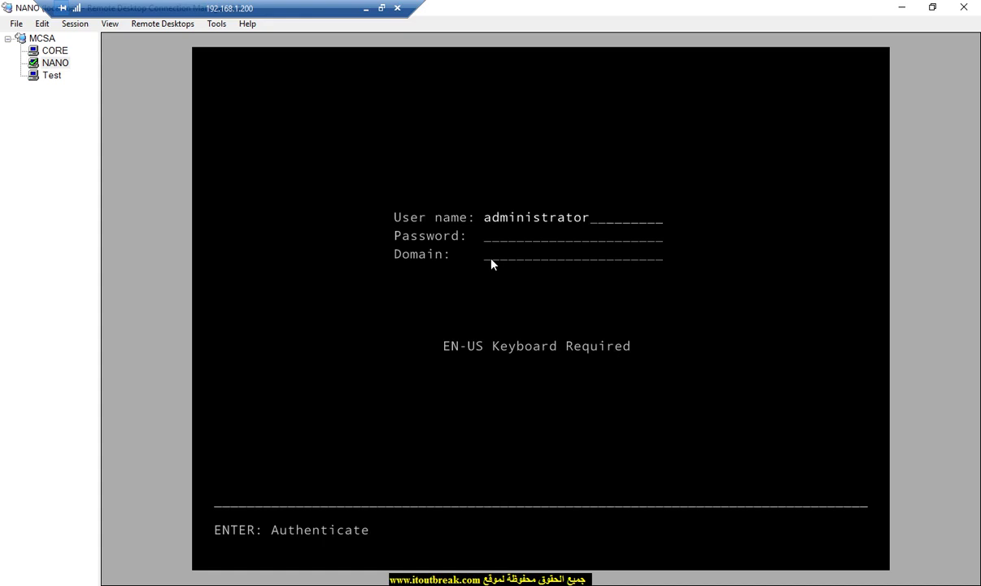
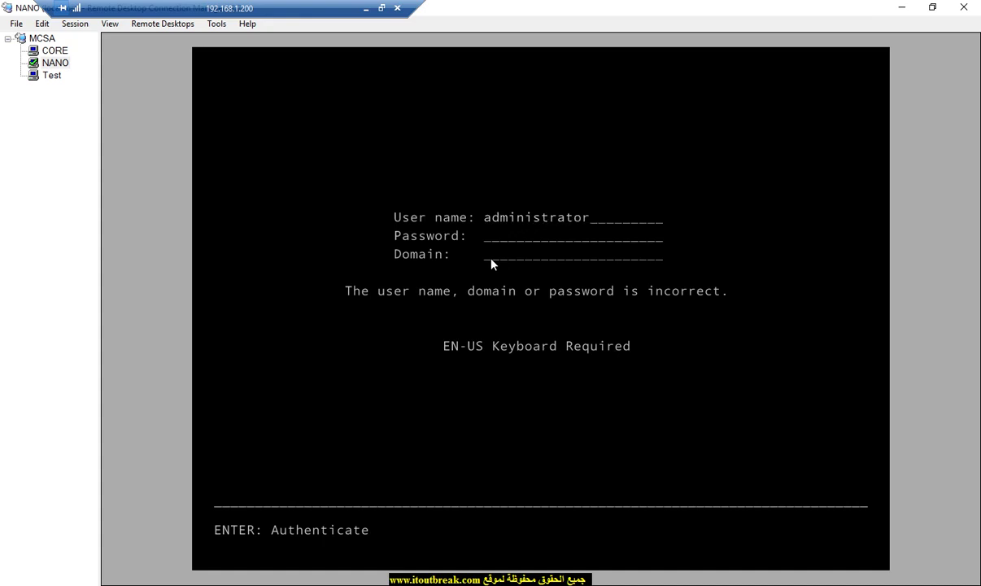
Step: Sign in to the Nano Server Recovery Console with the administrator password
type("sw0rd")
key("Return")
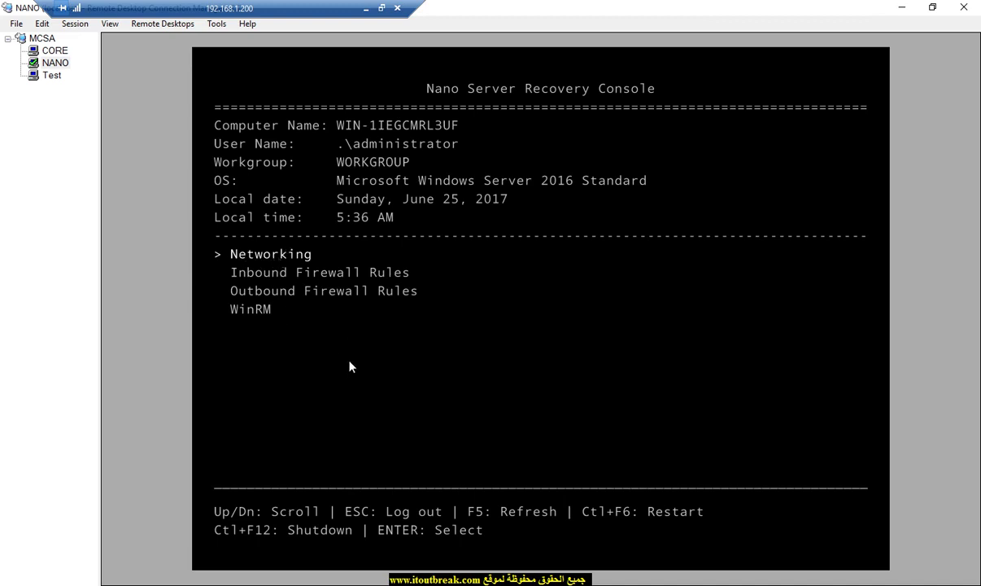
Step: Open the Hyper-V Ethernet adapter's settings under Networking and toggle the adapter off and back on
key("Return")
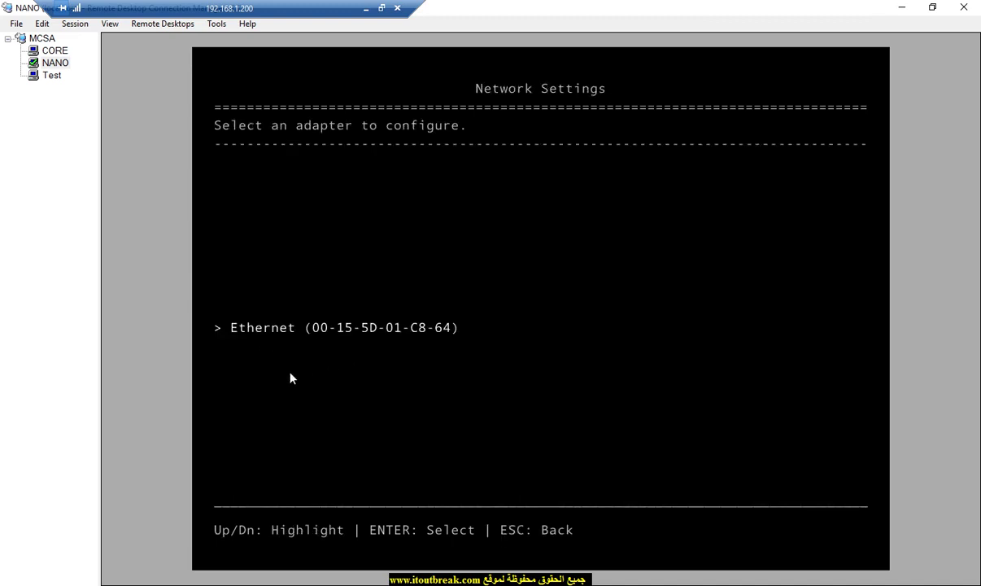
key("Return")
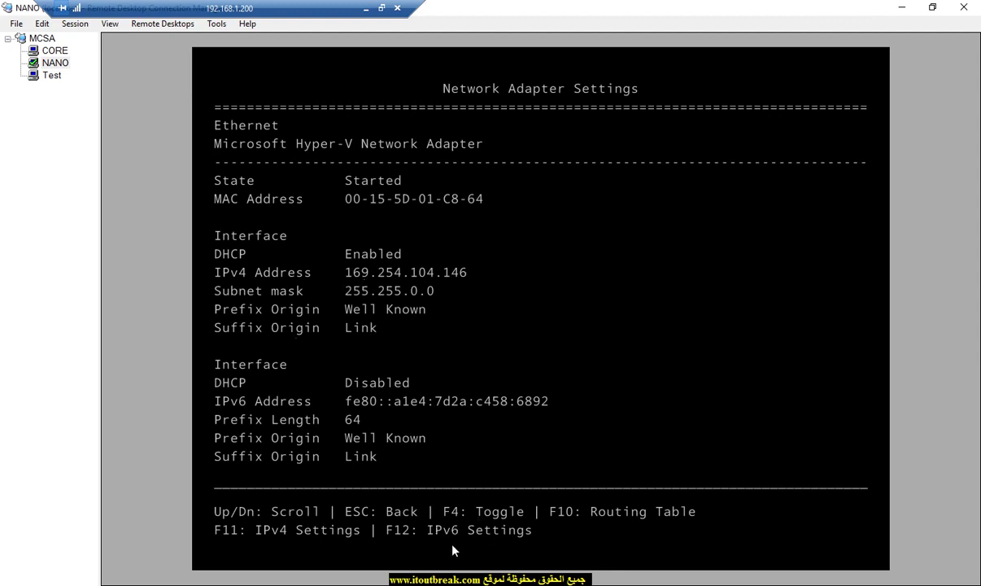
key("F4")
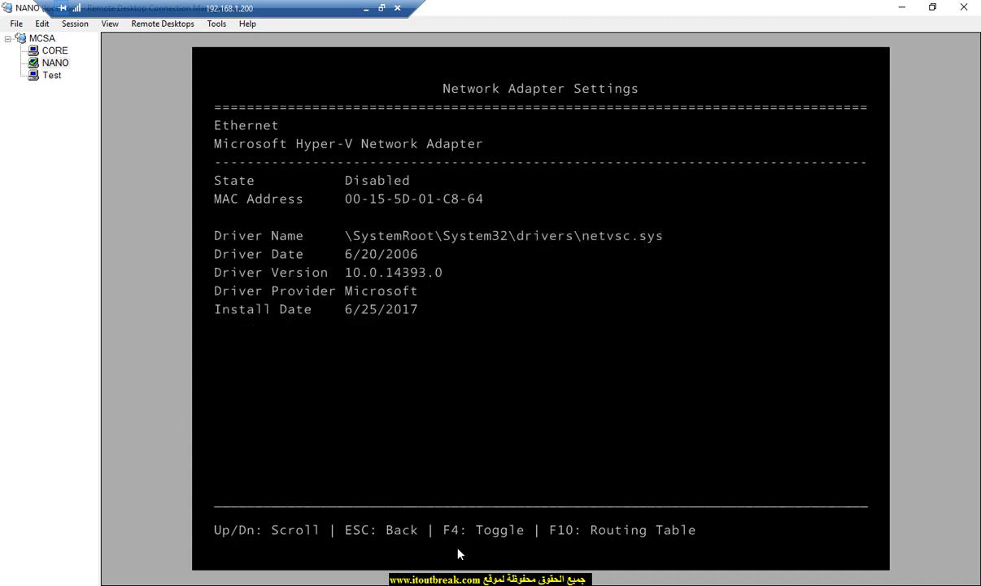
key("F4")
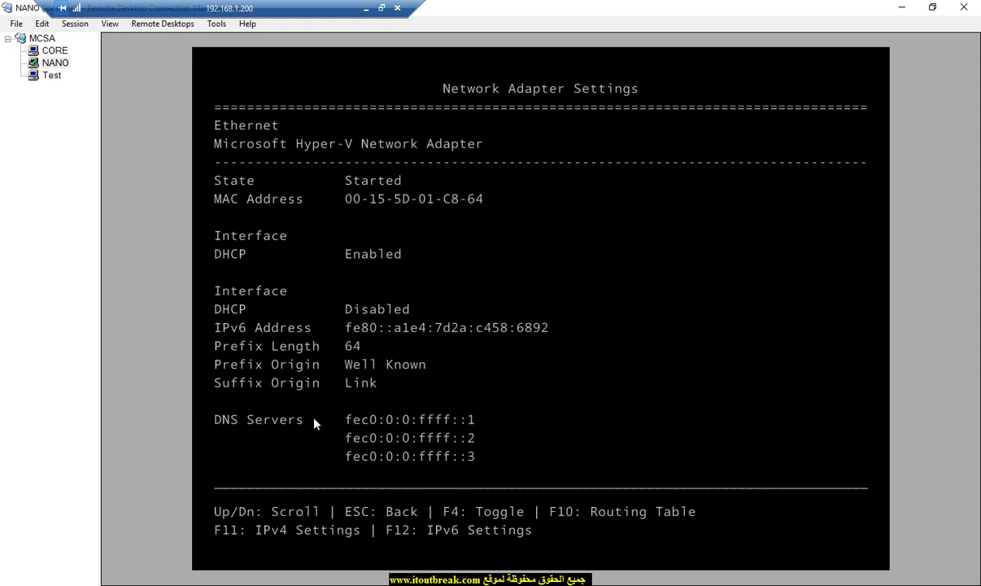
Step: Browse D:\NanoServer, look into NanoServerImageGenerator\en-US, then open Packages in a maximized window
left_click(197, 582)
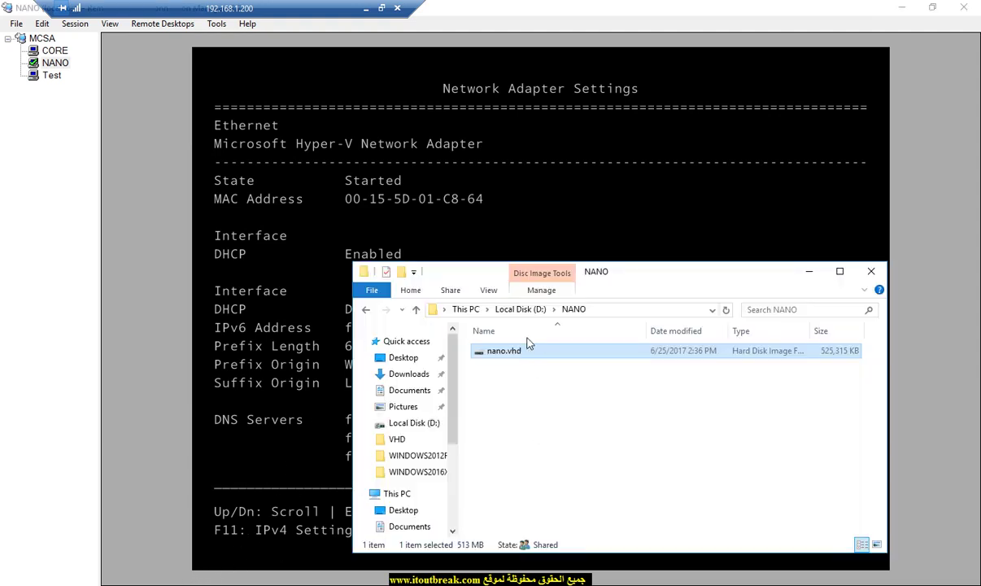
left_click(524, 311)
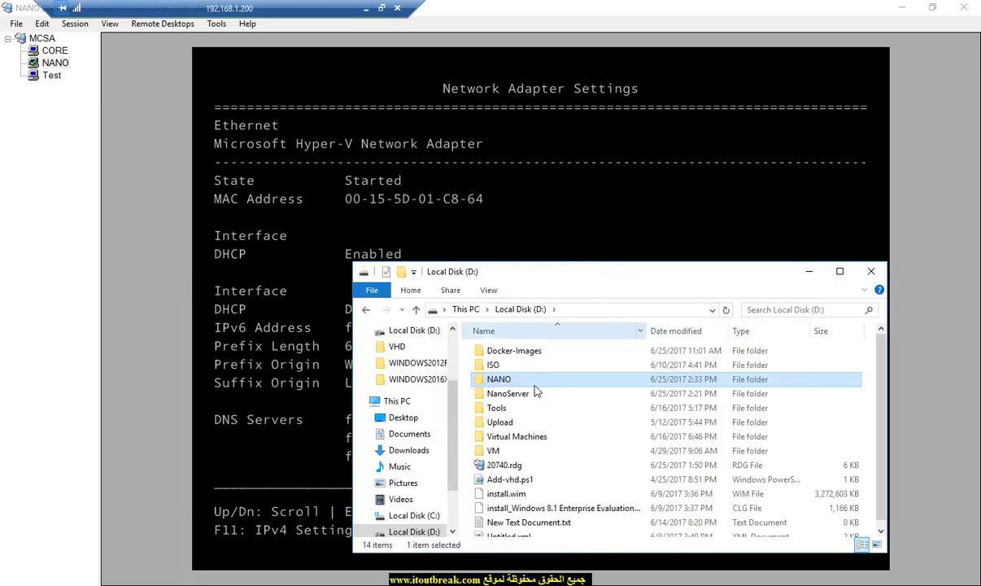
double_click(521, 397)
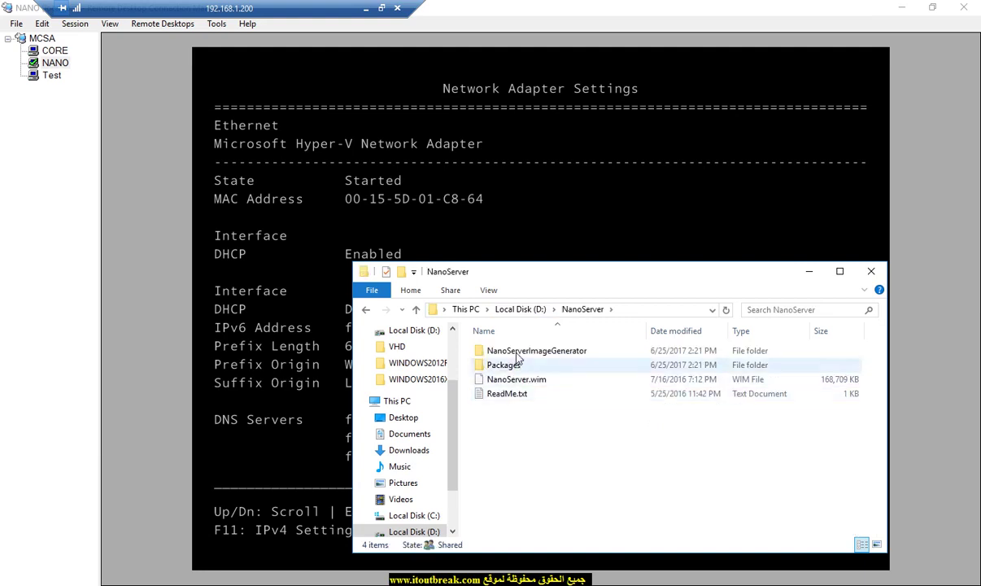
double_click(512, 350)
left_click_drag(537, 286, 467, 159)
double_click(414, 221)
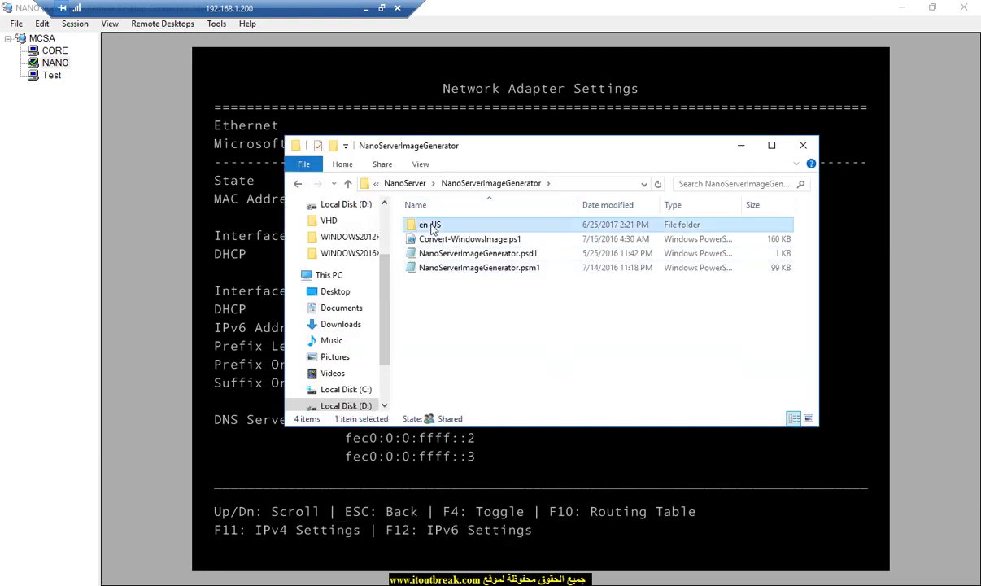
left_click(504, 184)
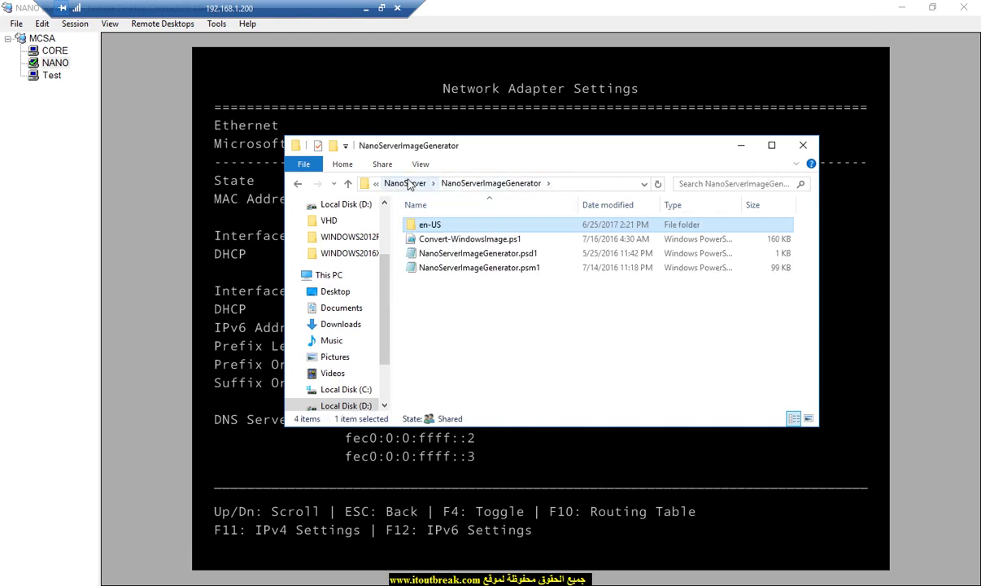
left_click(405, 183)
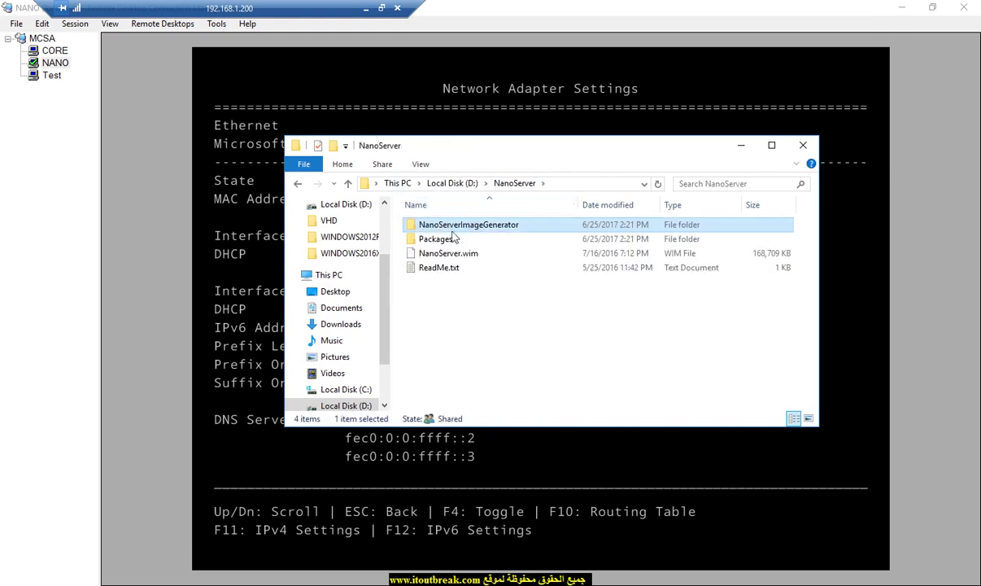
double_click(440, 238)
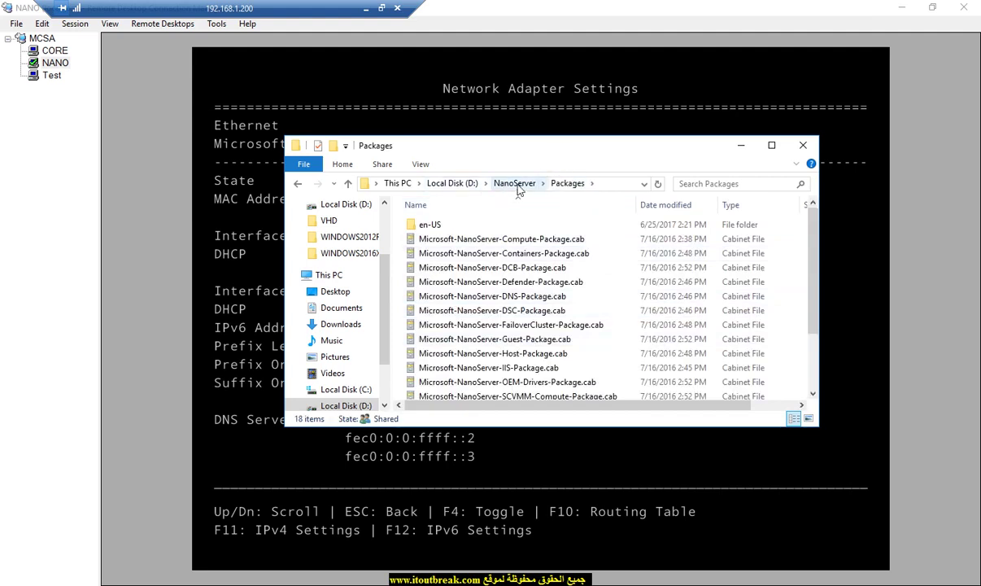
double_click(581, 147)
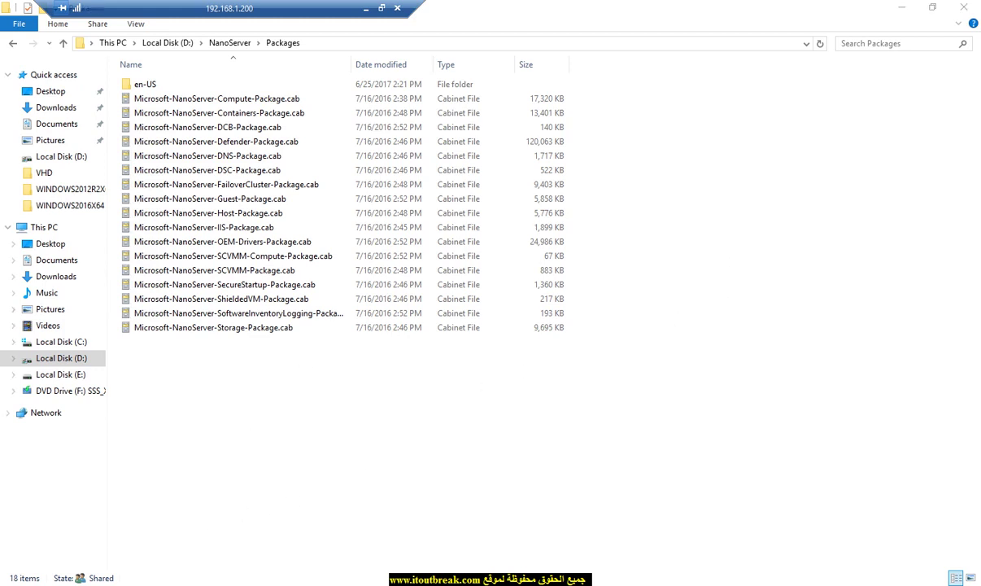
Step: Launch Nano Server Image Builder and start a new image, reaching the installation media page
left_click(12, 579)
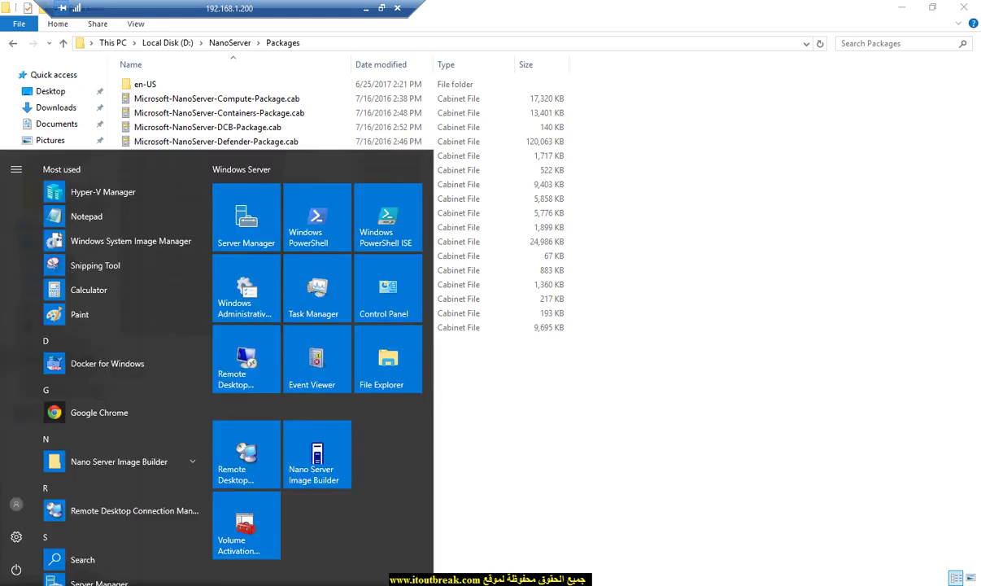
left_click(321, 480)
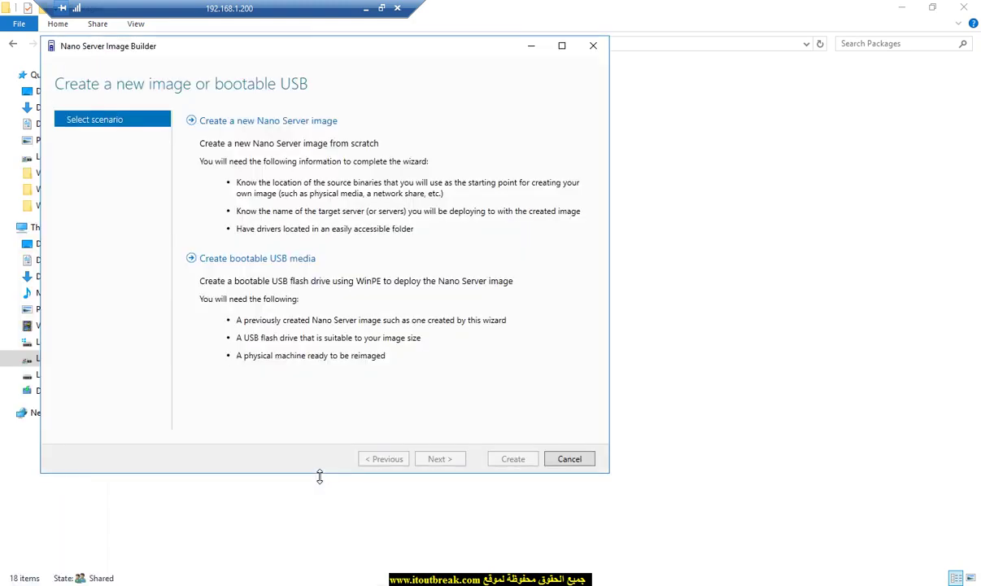
left_click(287, 122)
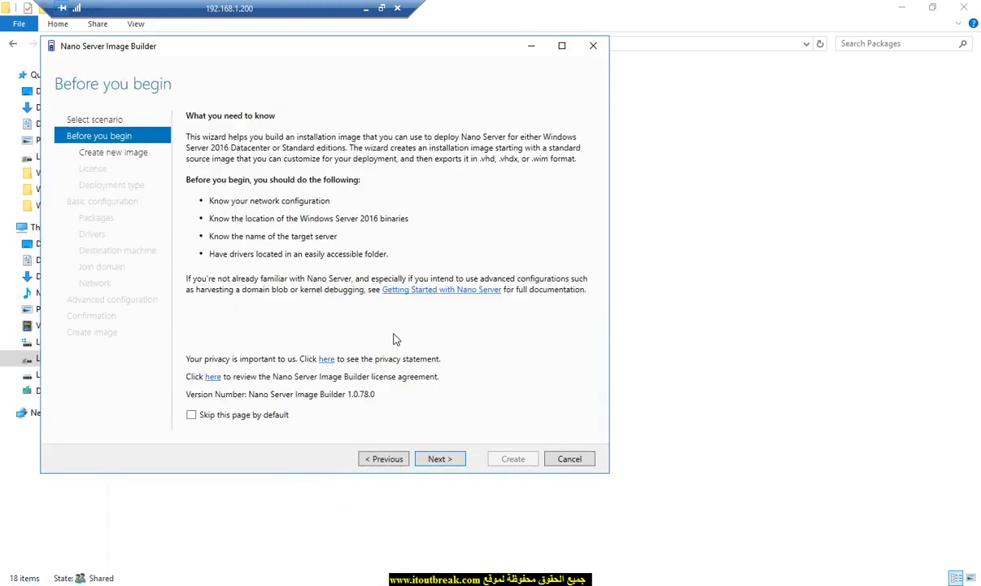
left_click(439, 458)
left_click(381, 461)
left_click(437, 458)
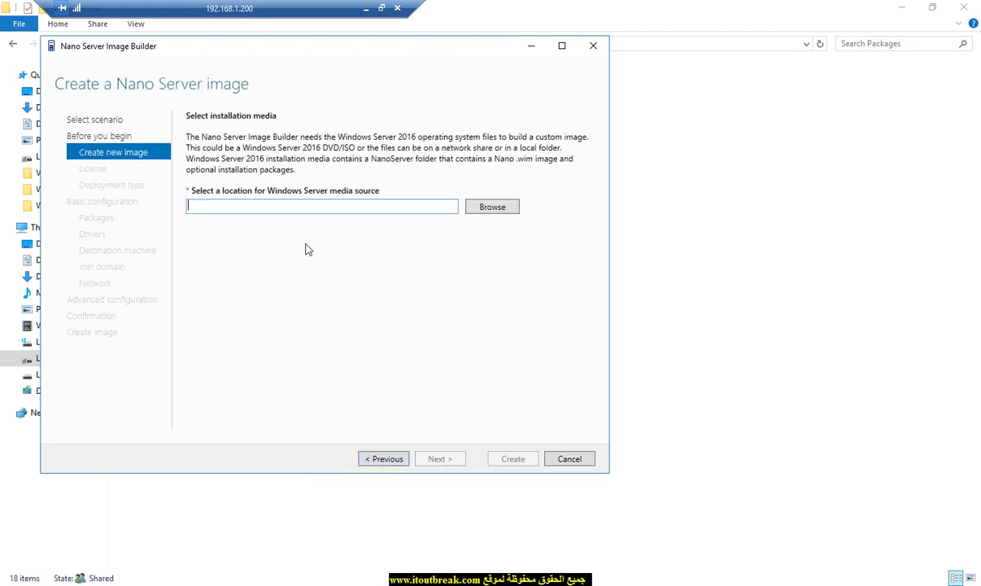
Step: Choose DVD Drive (F:) as the Windows Server media folder and continue to the license terms
left_click(479, 207)
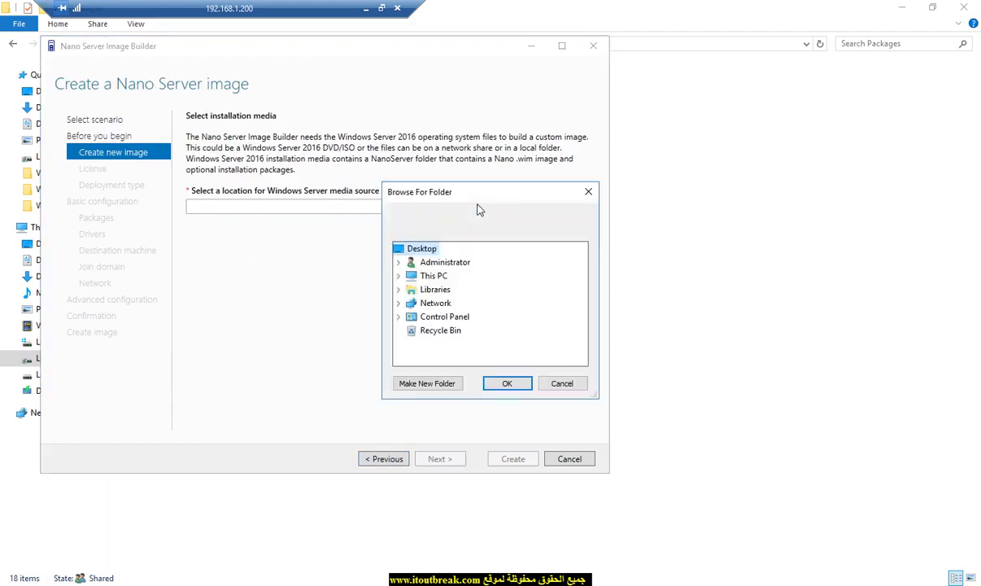
double_click(433, 277)
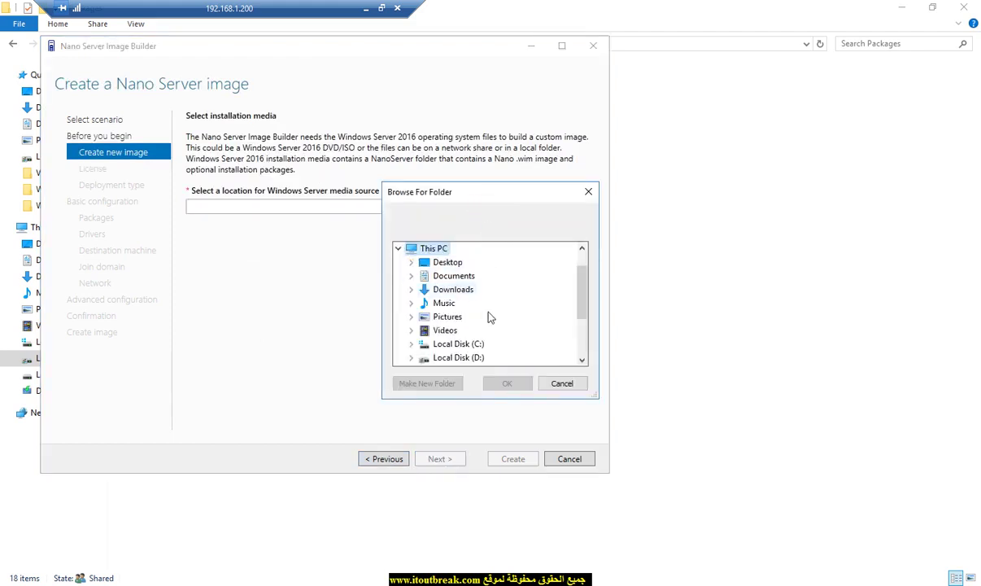
scroll(488, 317, "down", 3)
double_click(460, 303)
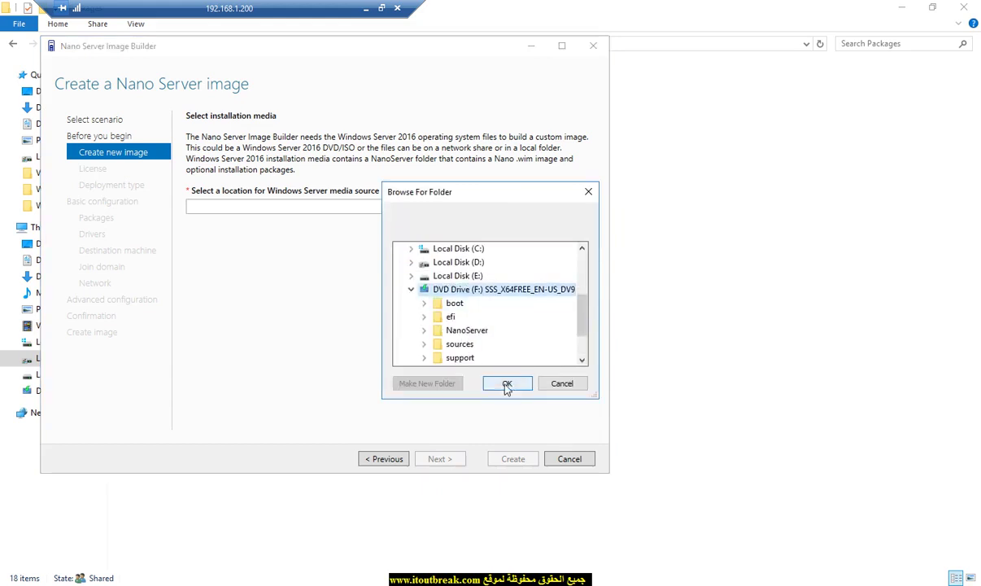
left_click(507, 384)
left_click(458, 460)
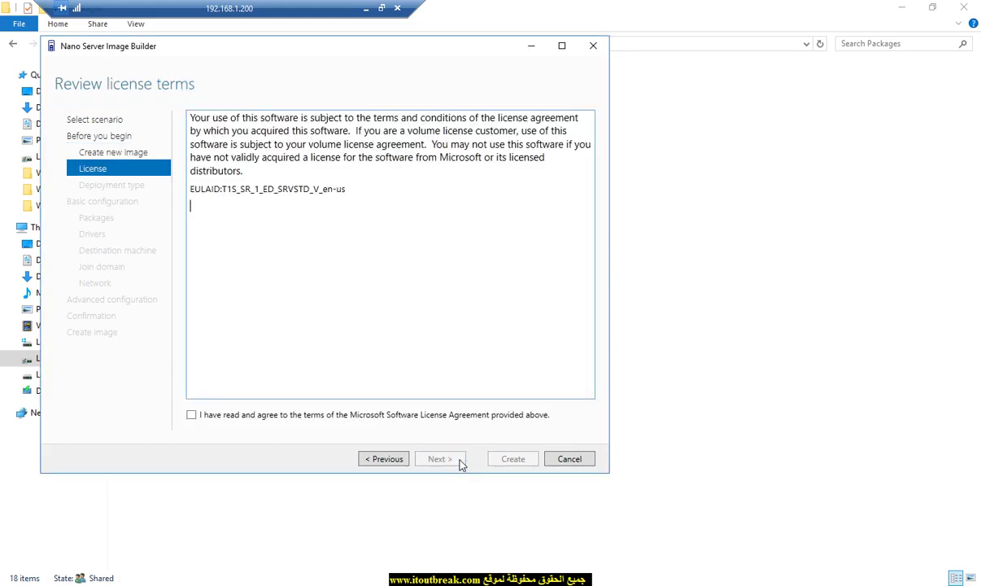
Step: Accept the license terms and save the output image as 123.vhd in D:\NANO
left_click(302, 414)
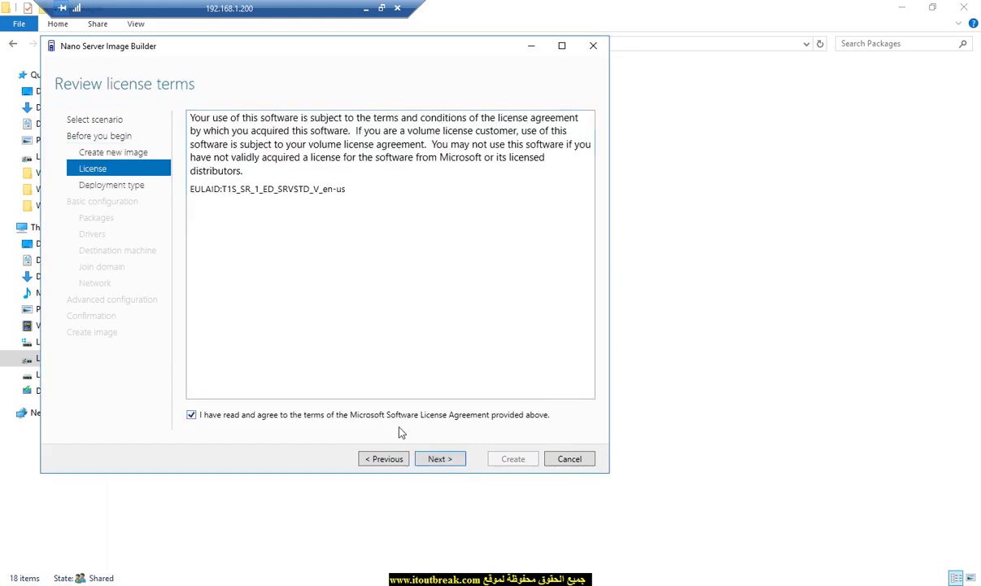
left_click(438, 460)
left_click(228, 187)
left_click(492, 188)
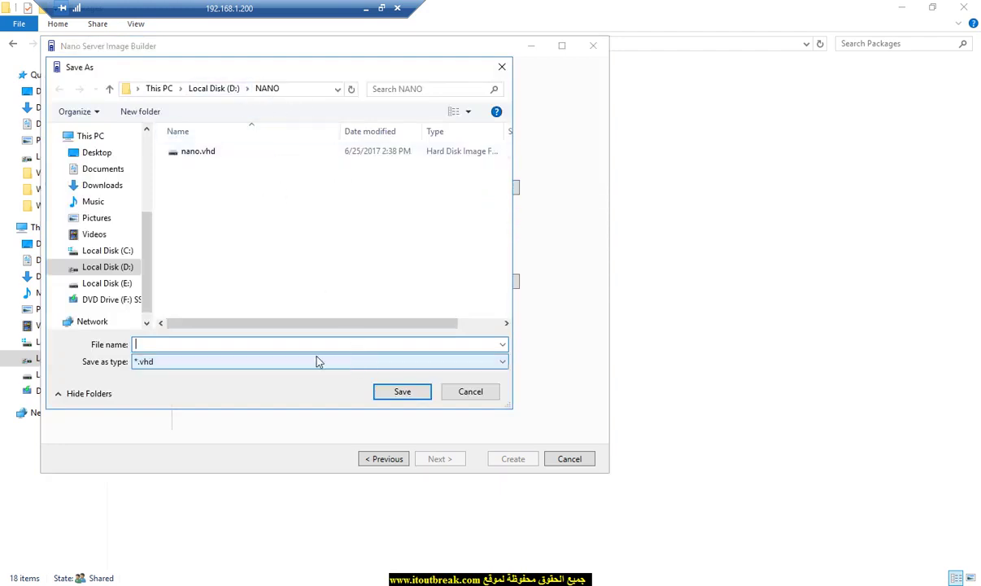
type("123")
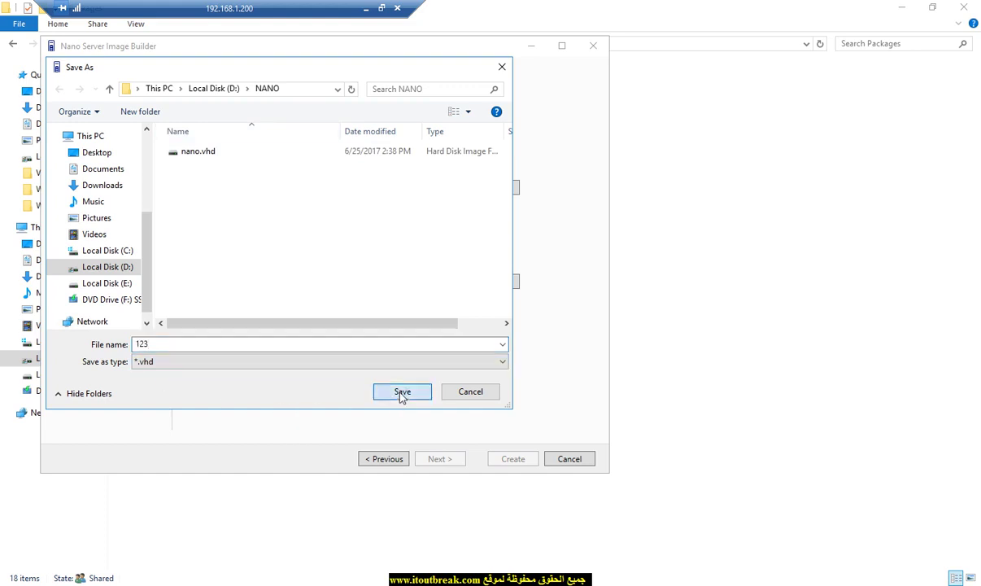
left_click(401, 394)
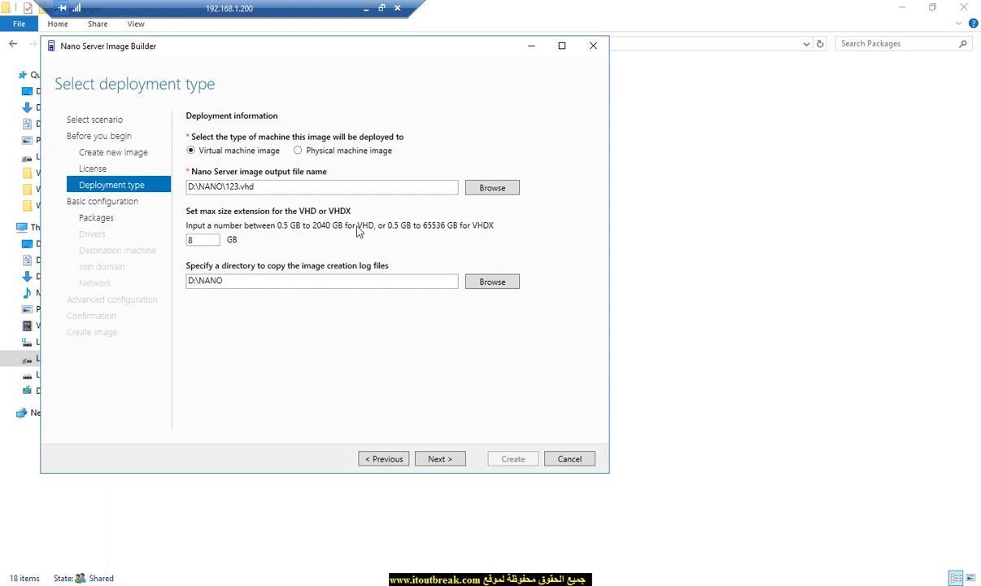
Step: Keep the 8 GB maximum VHD size and D:\NANO log folder, then continue to Basic installation
double_click(192, 239)
left_click_drag(288, 281, 191, 281)
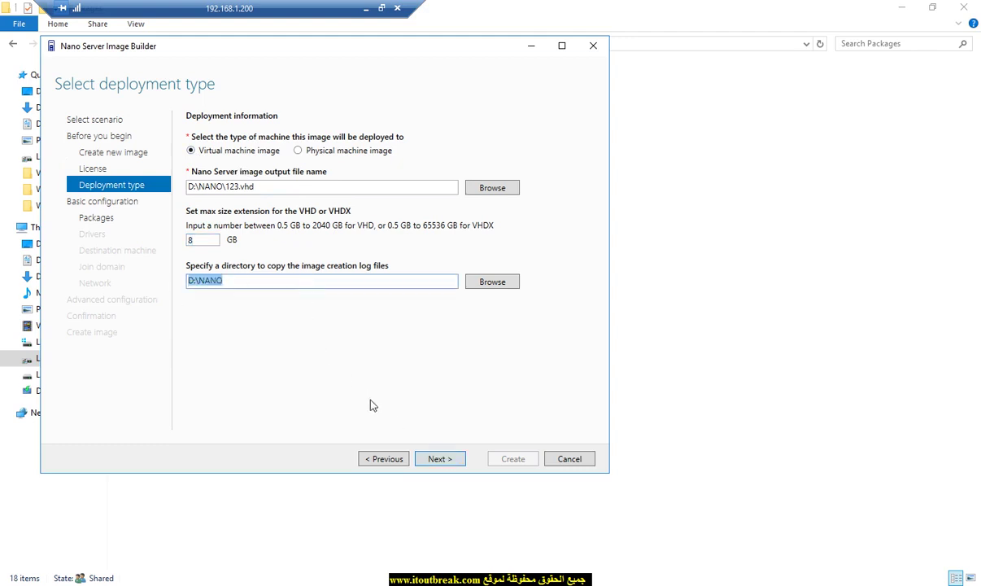
left_click(446, 461)
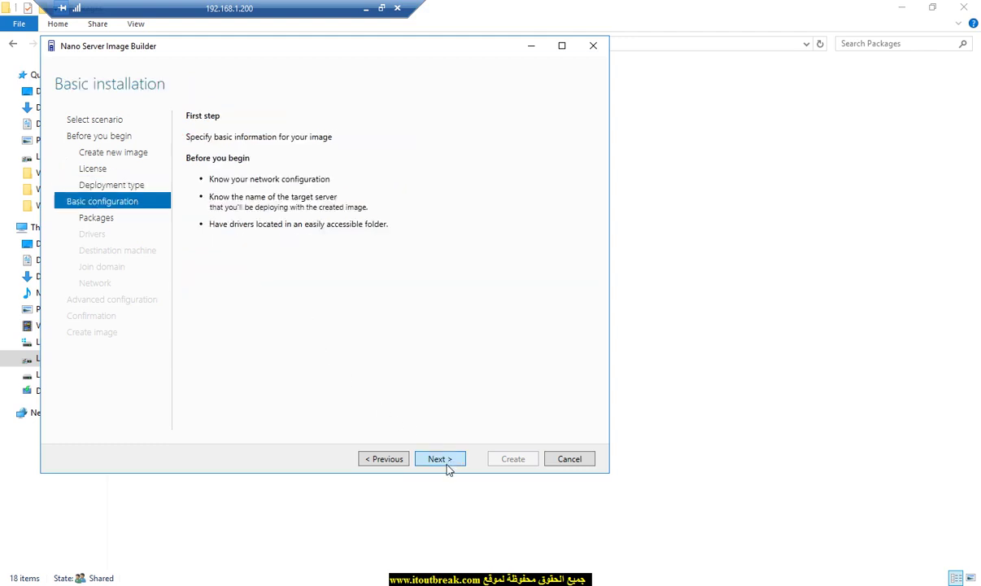
Step: Continue from the Basic installation page to the optional packages choices
left_click(440, 459)
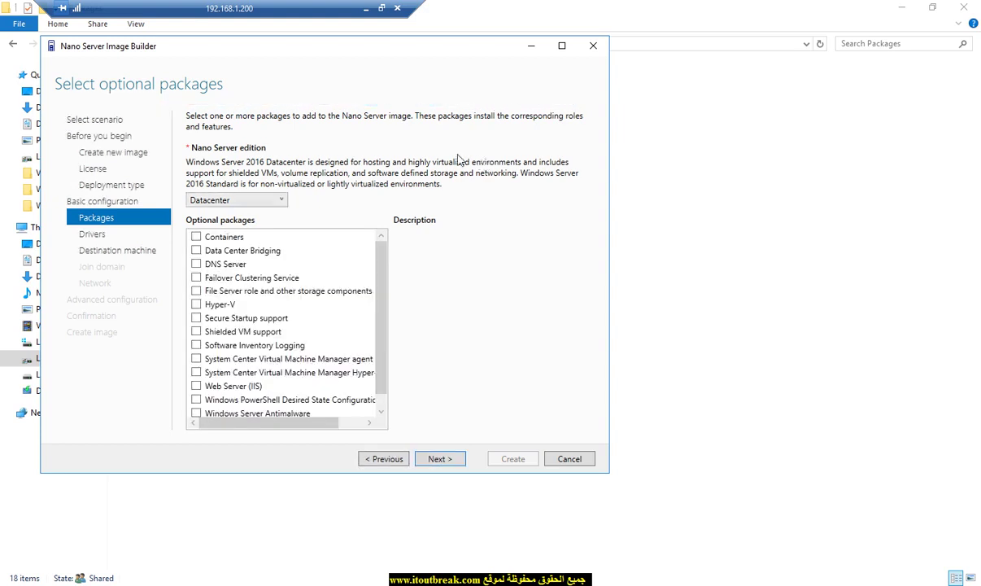
Step: Select the Standard edition with the Hyper-V package and skip drivers to destination machine details
left_click(218, 202)
left_click(210, 214)
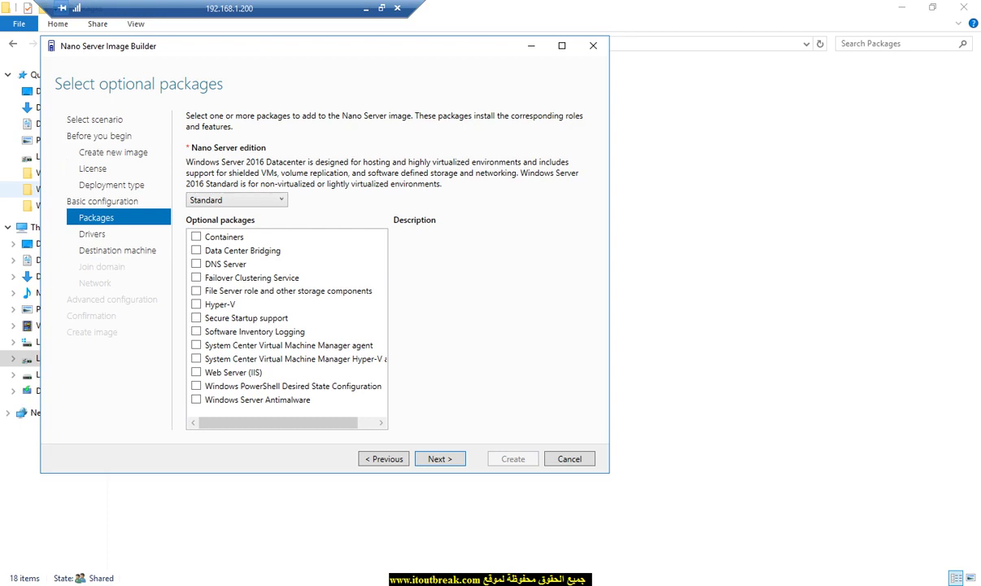
left_click(196, 304)
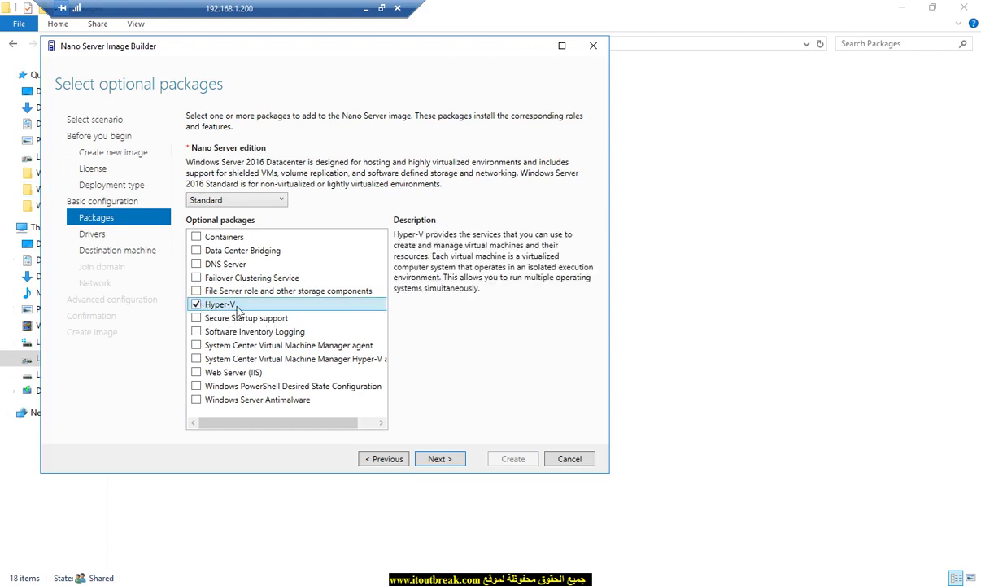
left_click(443, 460)
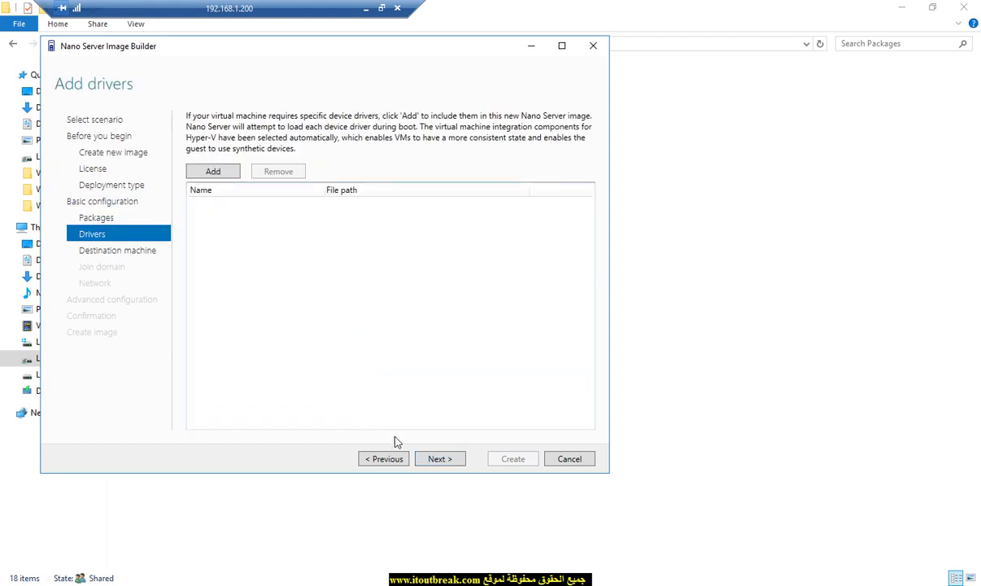
left_click(435, 459)
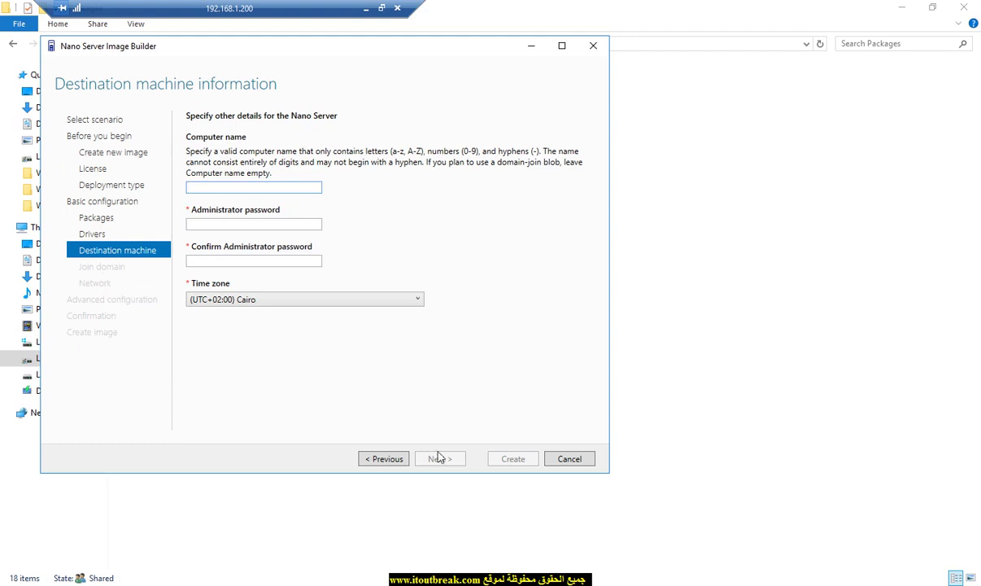
Step: Cancel the Nano Server Image Builder wizard and return Explorer to Local Disk (D:)
left_click(568, 459)
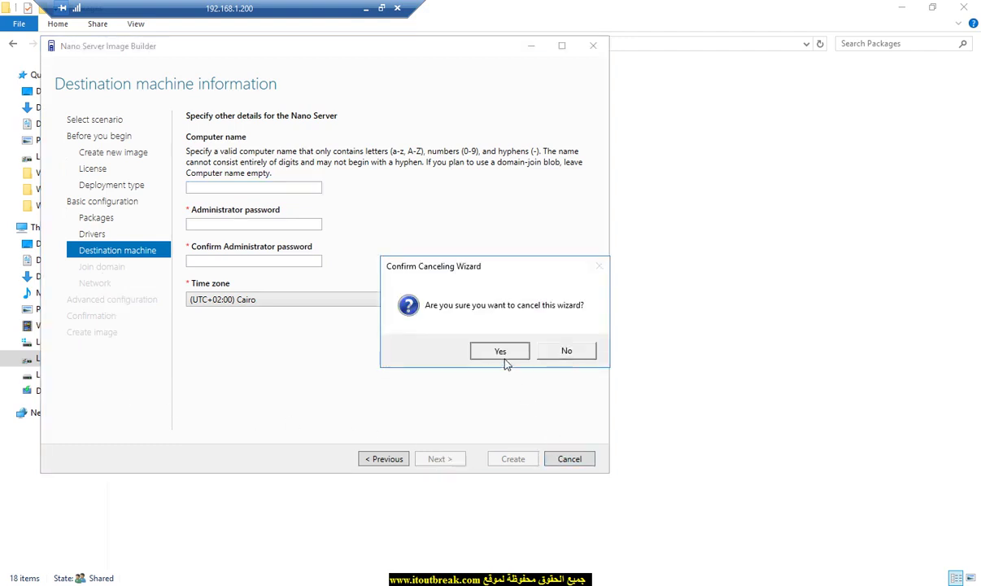
left_click(503, 356)
left_click(163, 45)
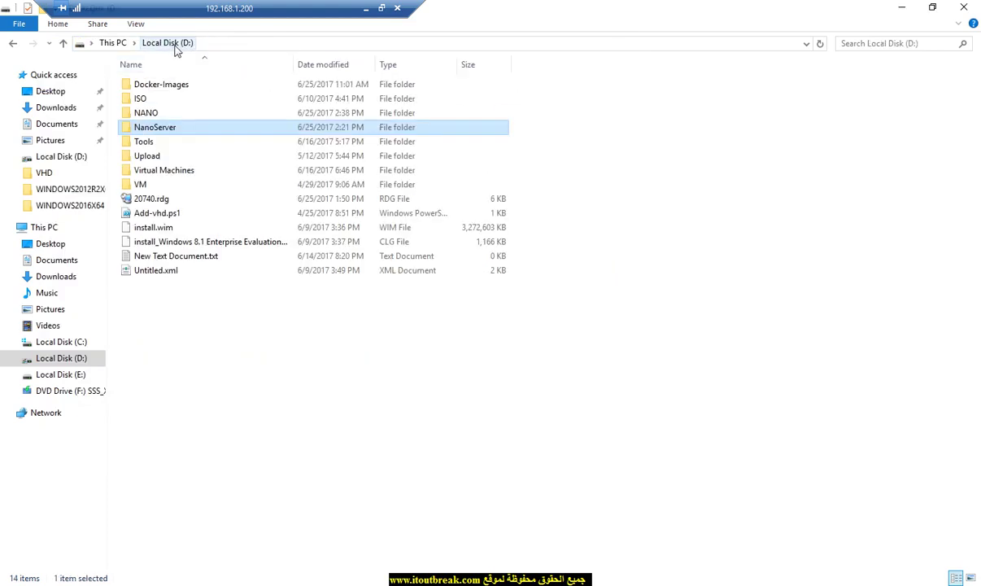
Step: Open the NANO folder on Local Disk (D:) to see 123 and nano.vhd
double_click(164, 114)
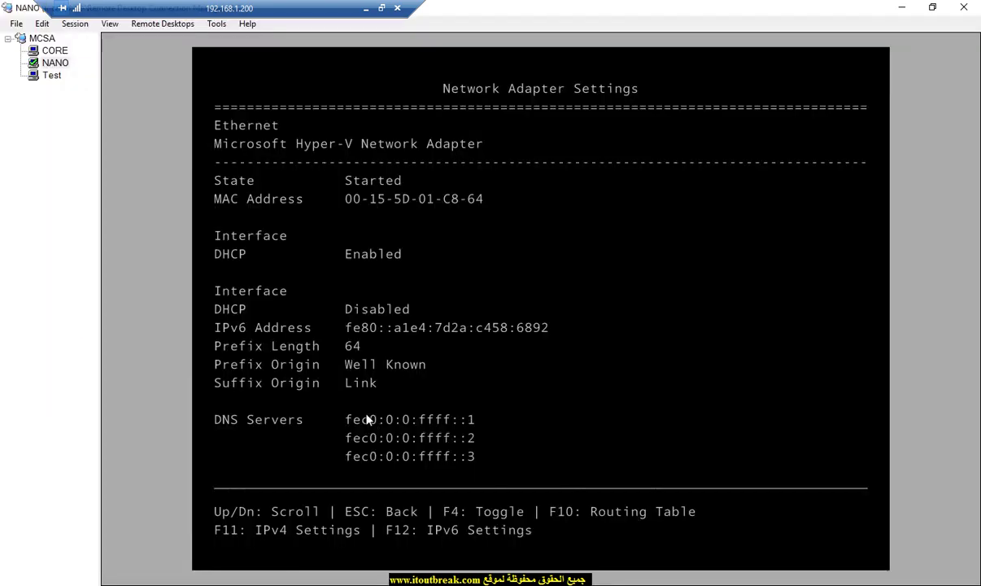
left_click(51, 74)
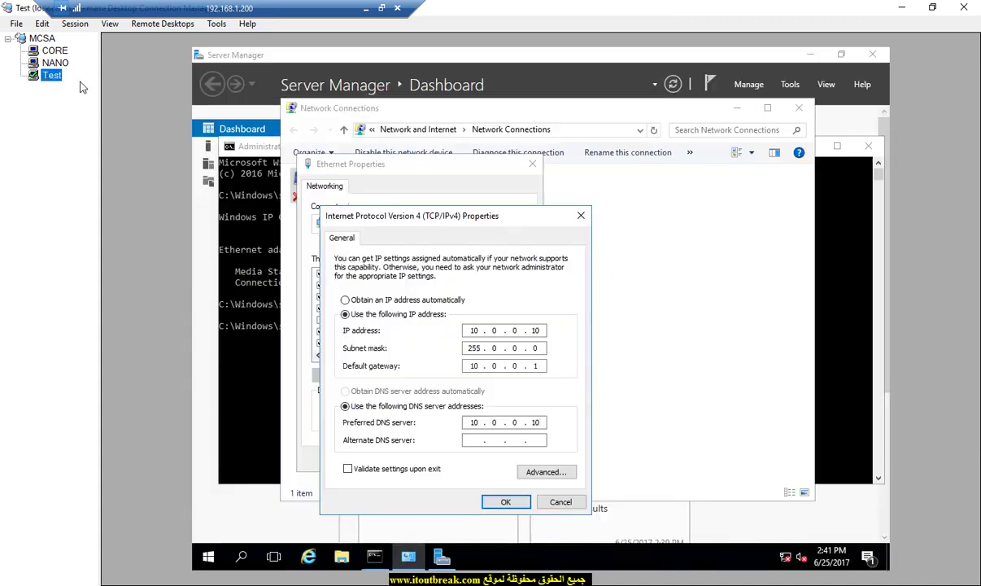
left_click(61, 53)
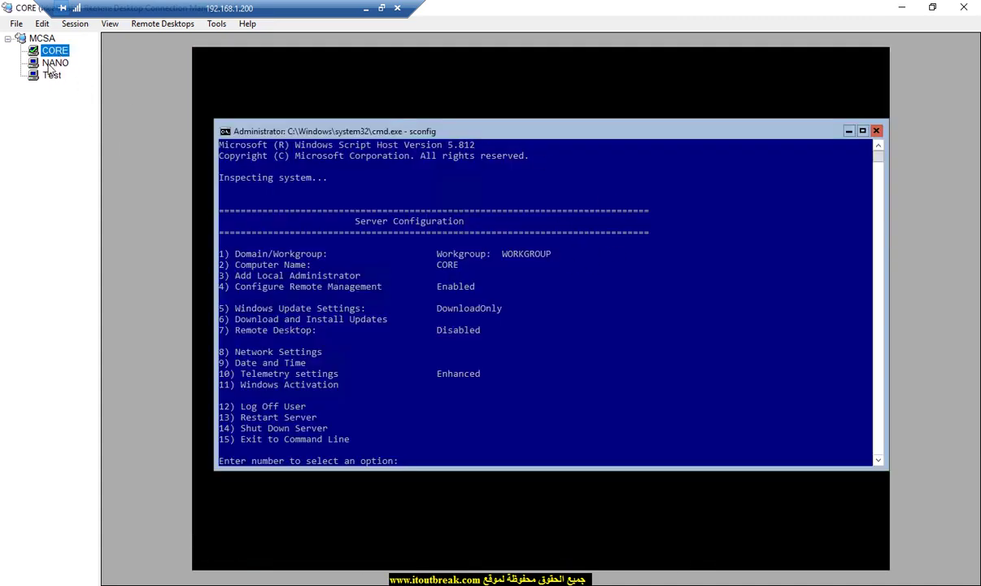
left_click(54, 63)
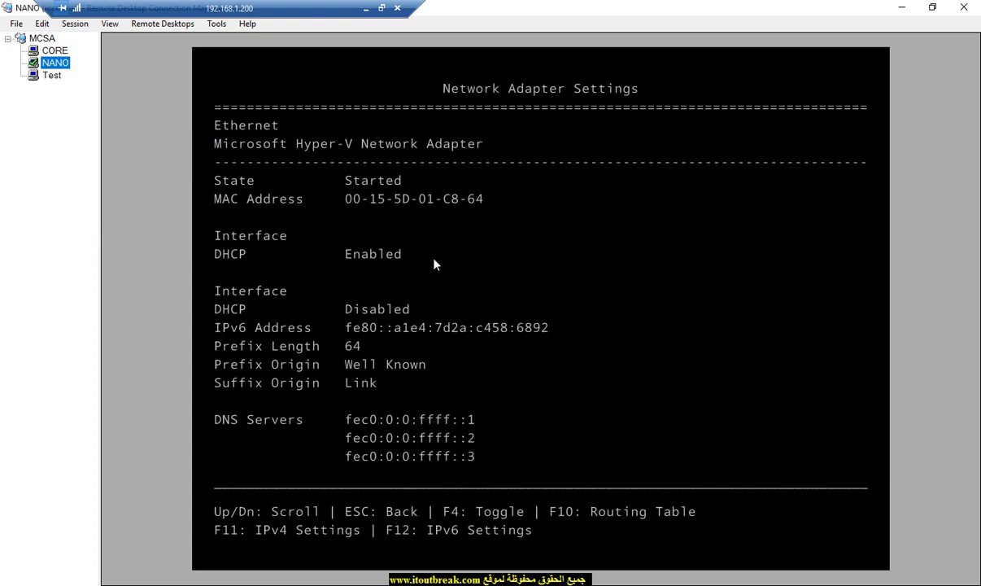